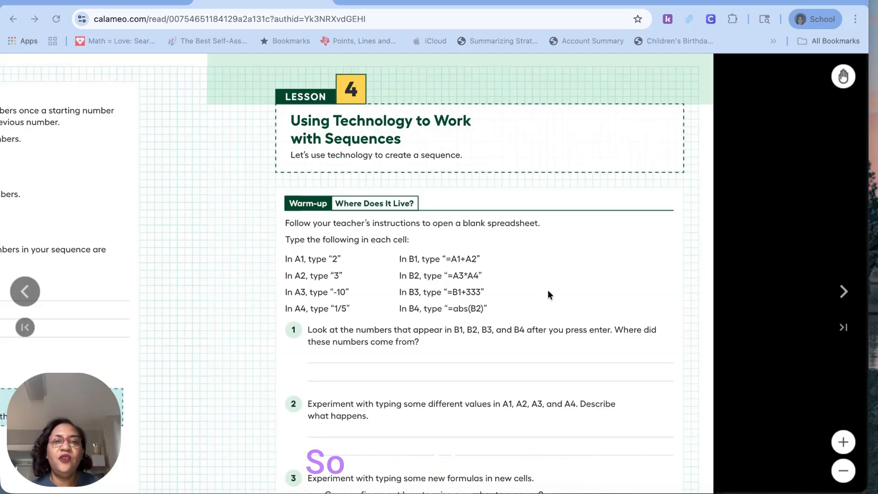
# Review the Lesson 4 warm-up instructions, switch to Google Drive and create a blank Google Sheets spreadsheet.
pyautogui.scroll(-2, 547, 302)
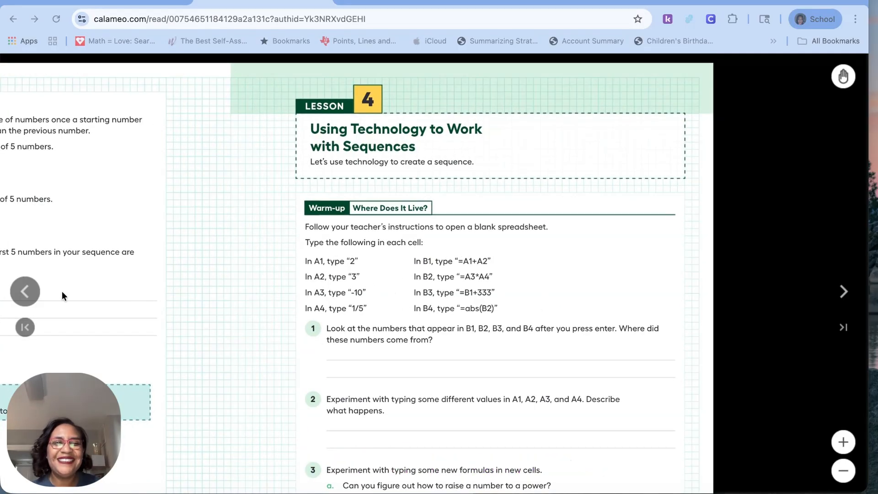
pyautogui.click(844, 442)
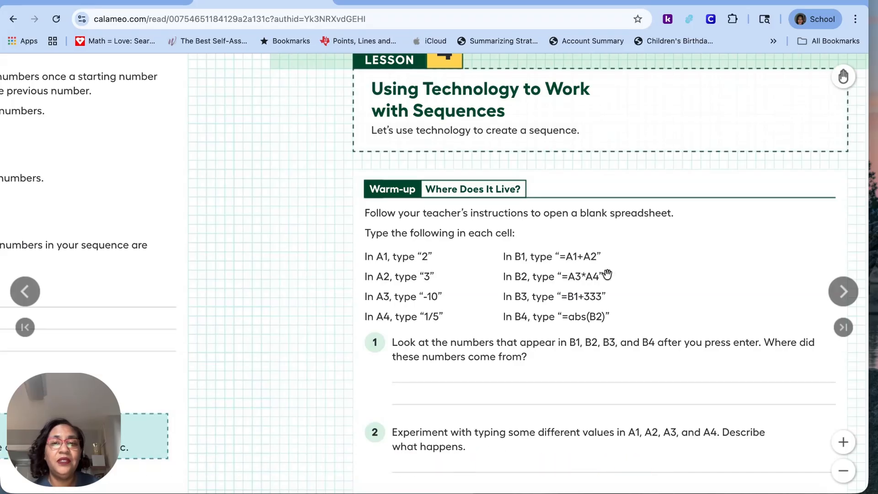
pyautogui.click(390, 2)
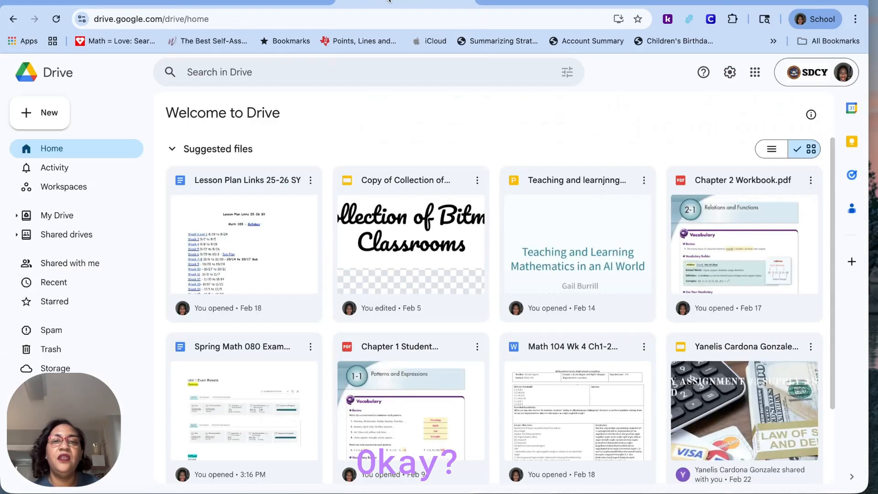
pyautogui.click(38, 118)
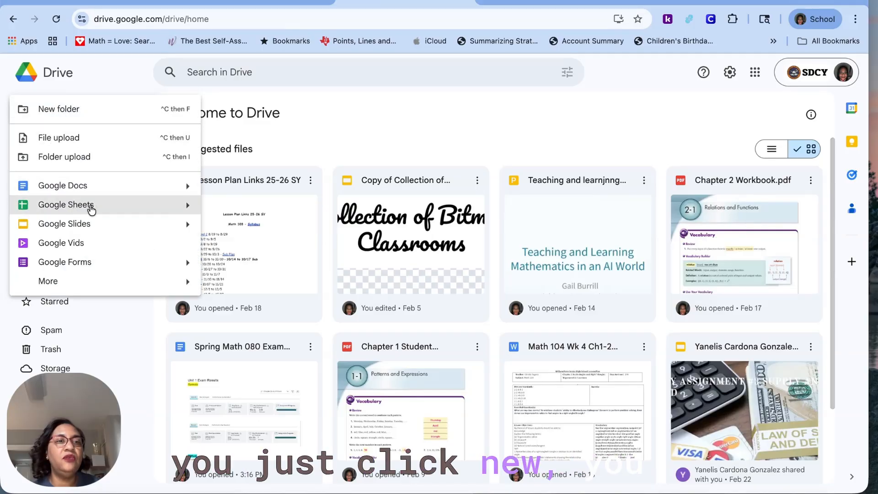
pyautogui.click(187, 205)
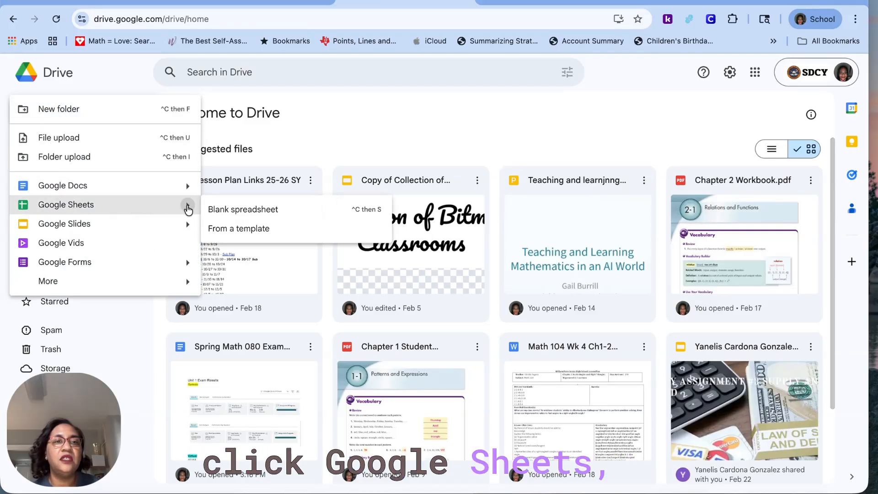
pyautogui.click(229, 211)
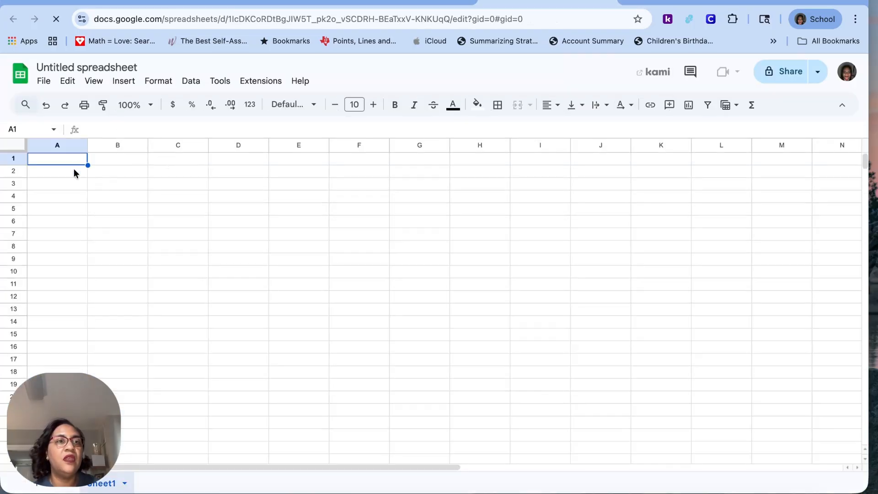
# Enter the values 2, 3 and -10 in cells A1, A2 and A3.
pyautogui.write('2')
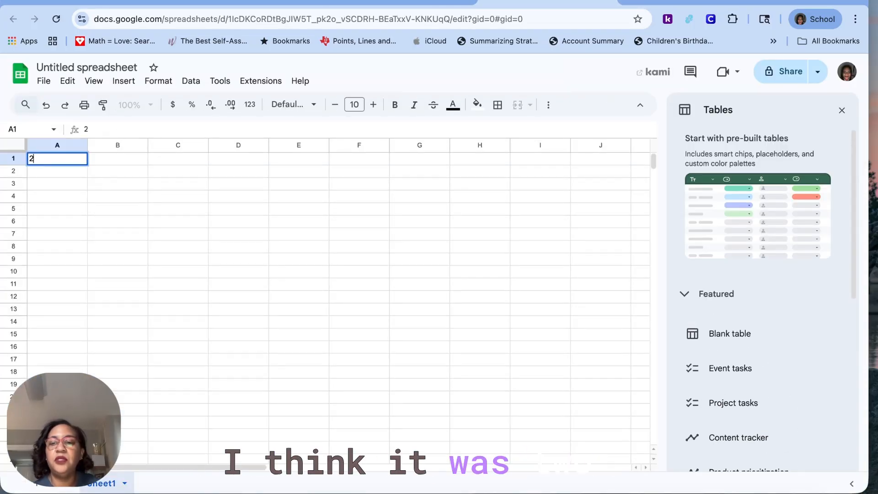
pyautogui.press('Return')
pyautogui.write('3')
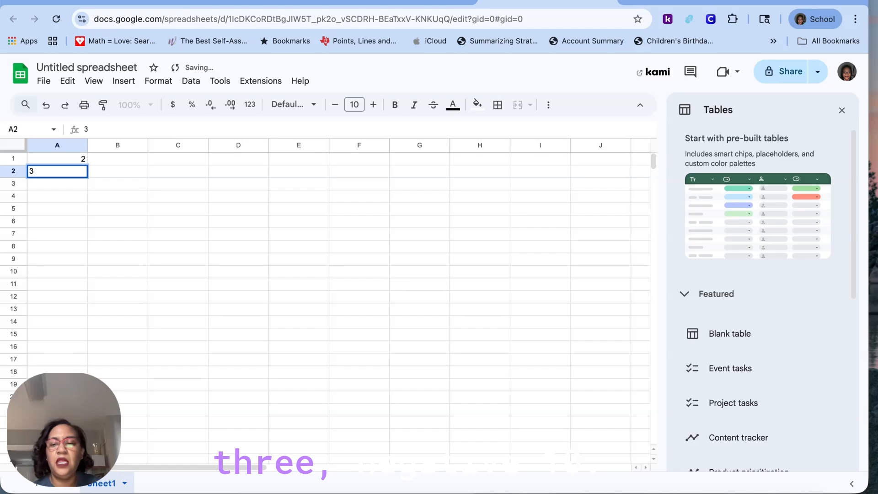
pyautogui.press('Return')
pyautogui.write('-10')
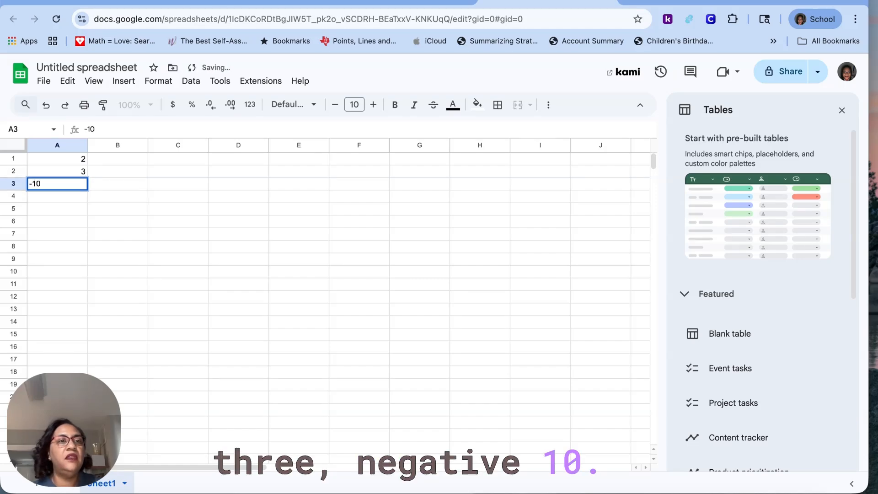
pyautogui.press('Return')
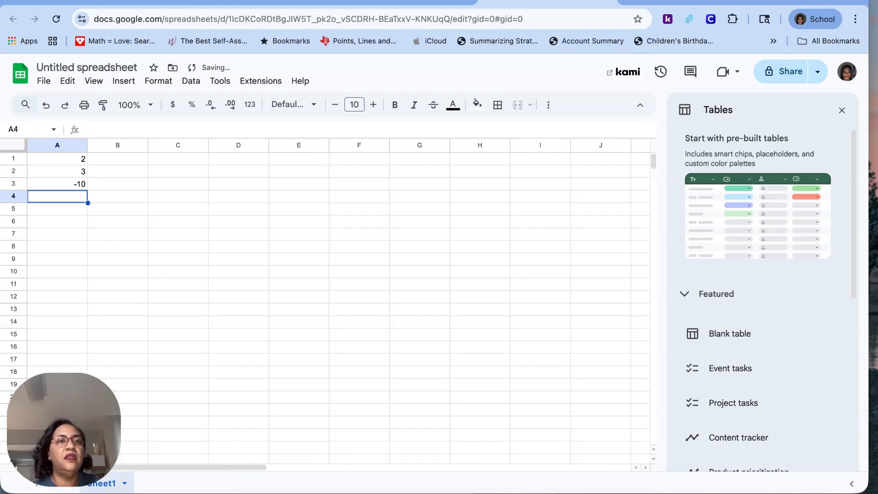
# Check the lesson page for the A4 entry and enter 1/5 in cell A4 of the spreadsheet.
pyautogui.click(286, 2)
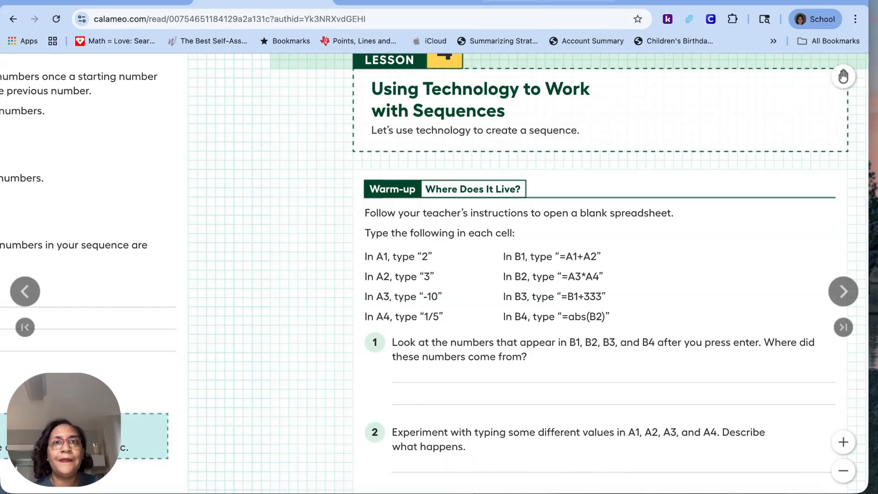
pyautogui.click(525, 2)
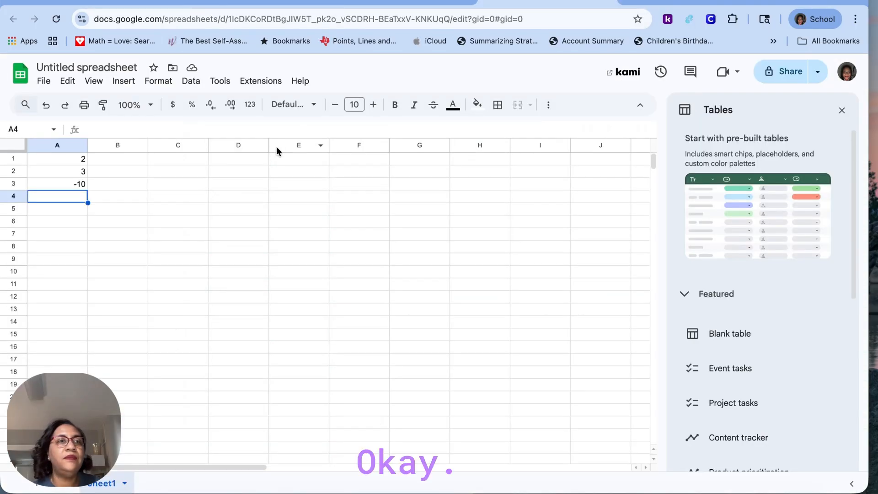
pyautogui.write('1/5')
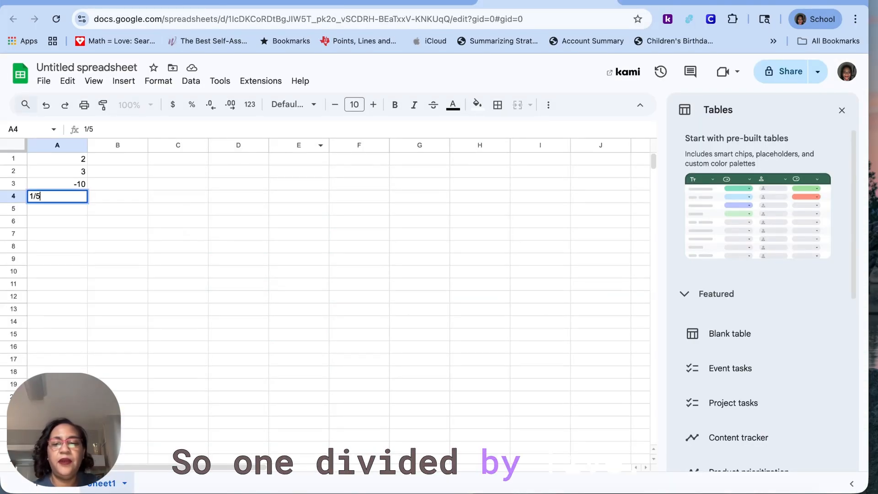
pyautogui.press('Return')
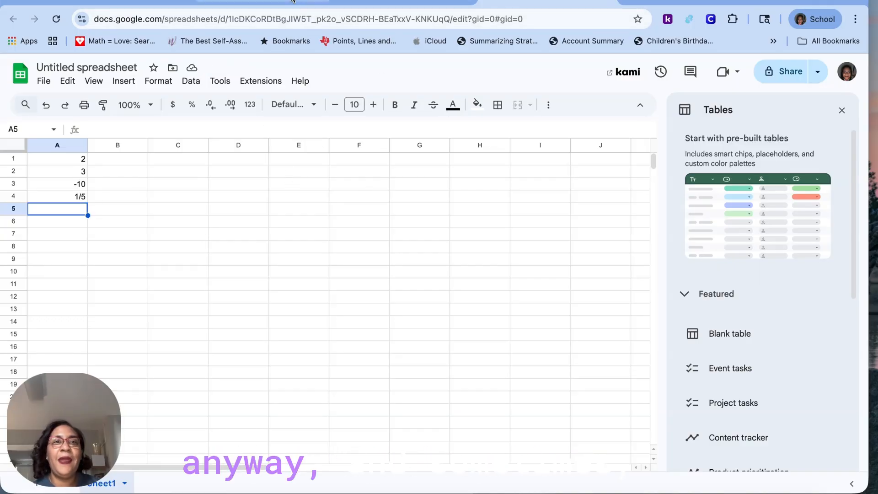
# Look up the B1 formula on the lesson page, enter =A1+A2 in cell B1 and reject the suggested autofill.
pyautogui.click(292, 2)
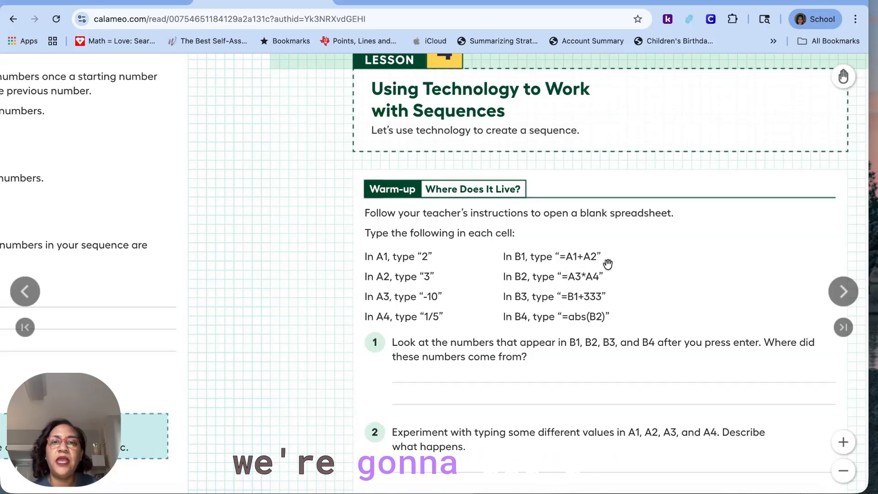
pyautogui.click(553, 4)
pyautogui.click(126, 162)
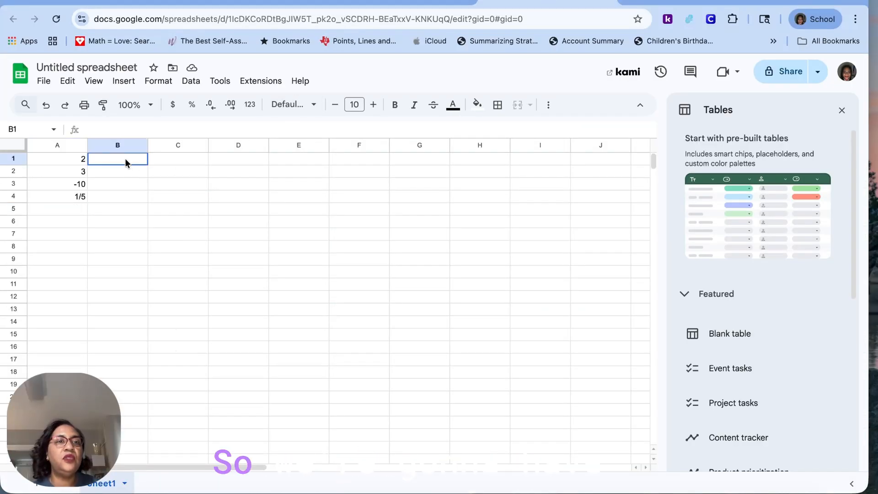
pyautogui.write('=a1')
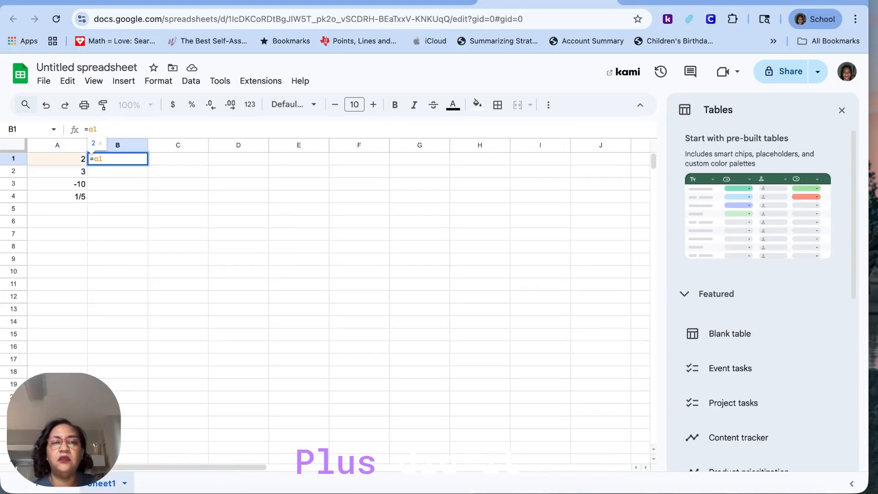
pyautogui.write('+')
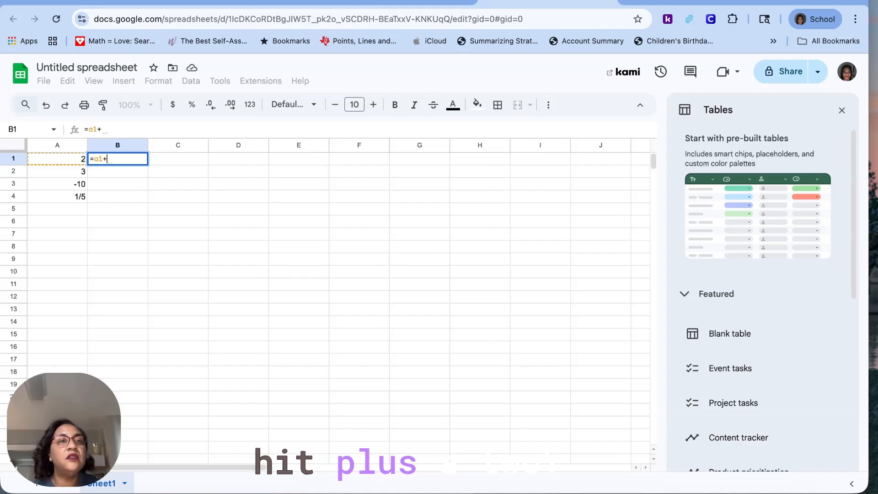
pyautogui.write('a2')
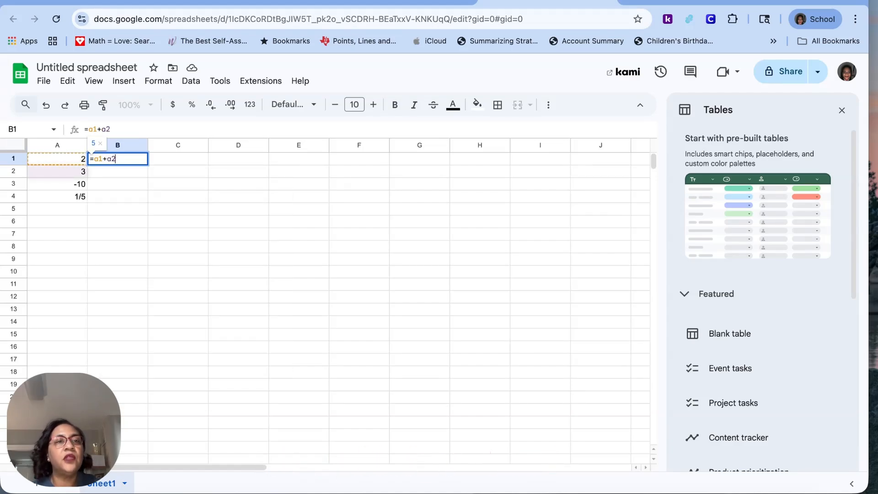
pyautogui.press('Return')
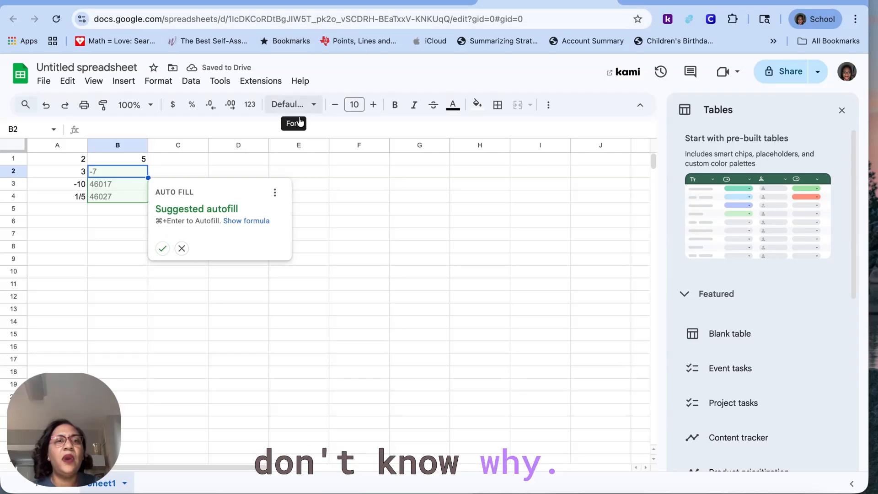
pyautogui.click(182, 248)
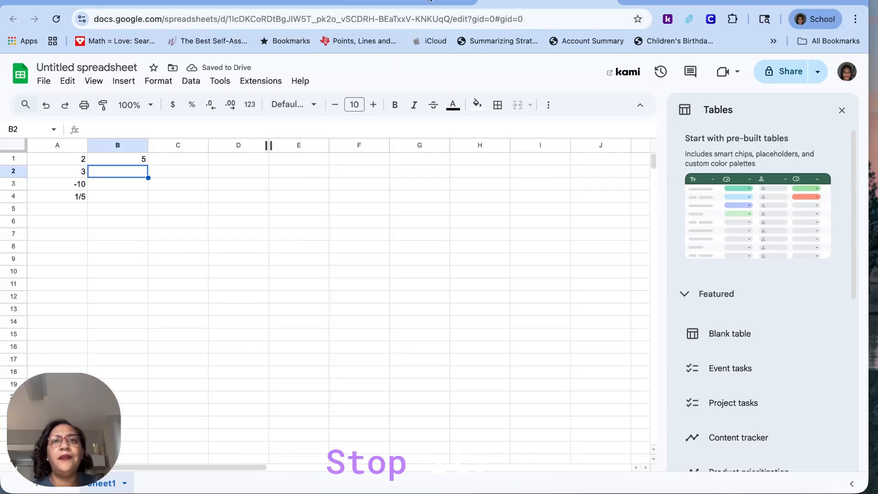
# Look up the B2 formula on the lesson page and enter =A3*A4 in cell B2.
pyautogui.click(273, 2)
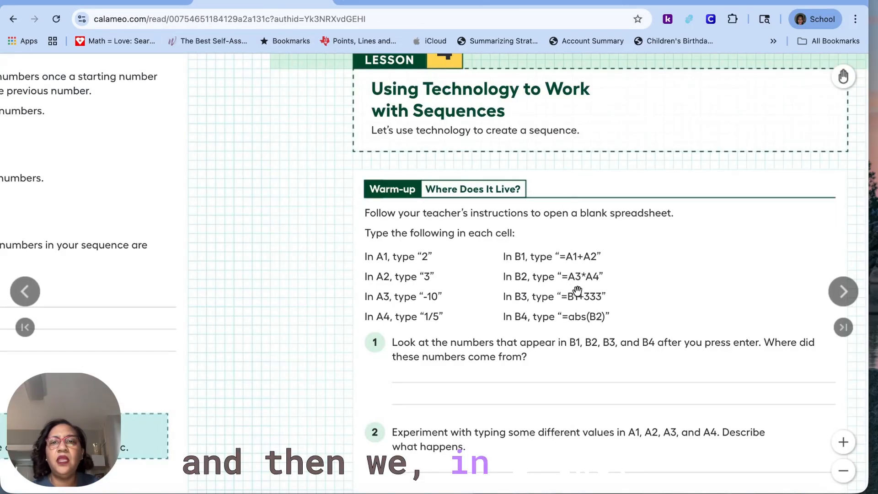
pyautogui.click(518, 1)
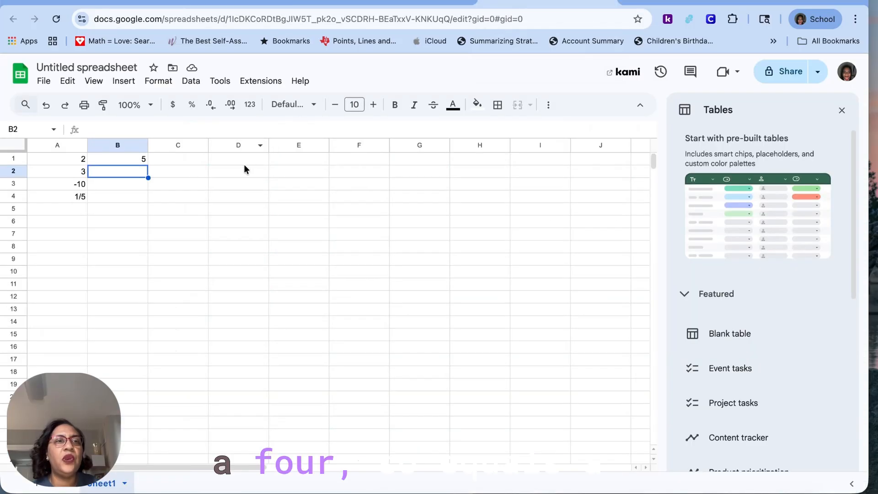
pyautogui.write('=')
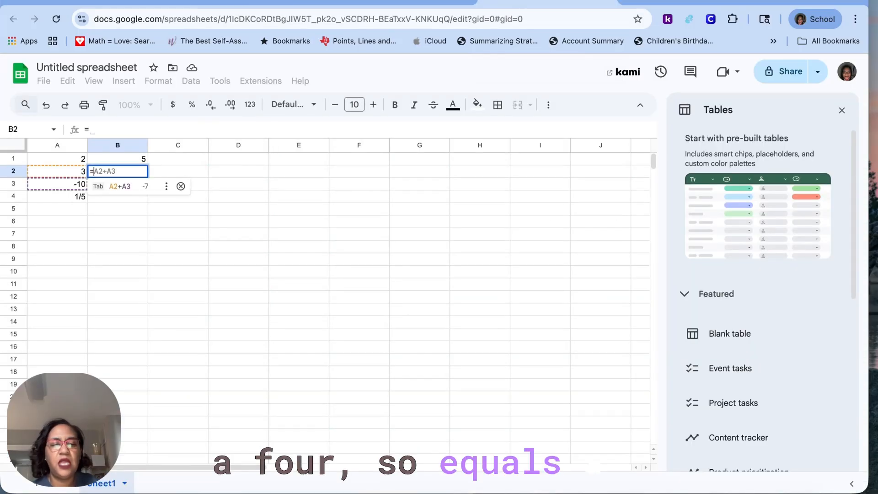
pyautogui.write('a3')
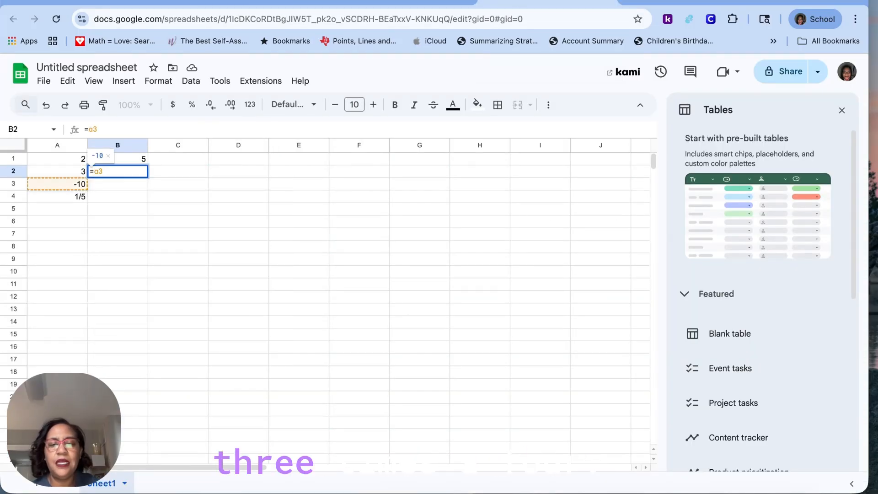
pyautogui.write('*a4')
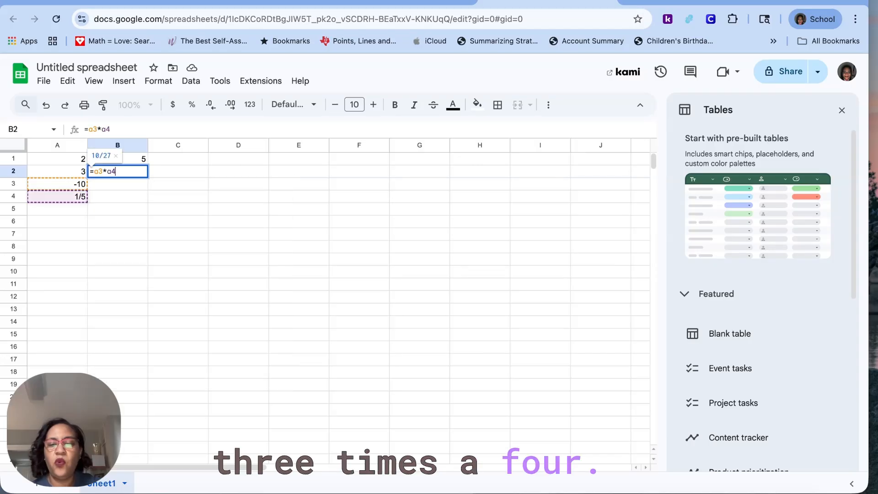
pyautogui.press('Return')
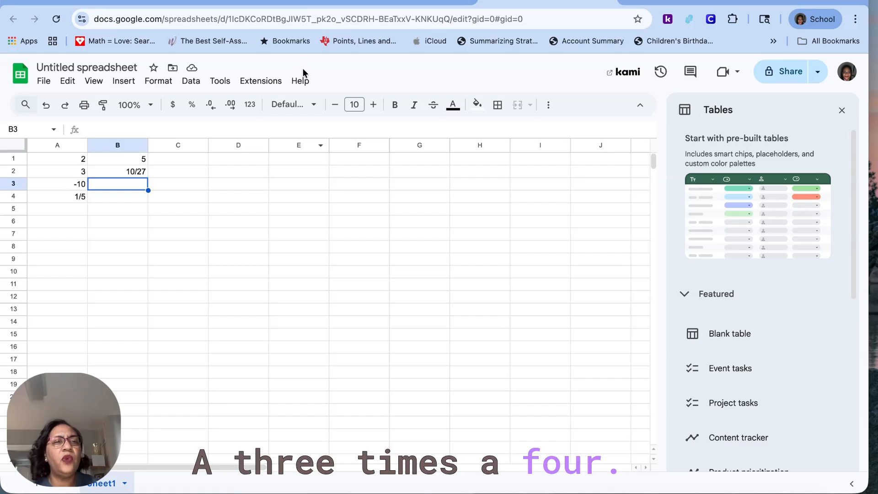
# Apply the Number format to cells A1:A8 and remove the decimal places from A1:A4.
pyautogui.click(130, 169)
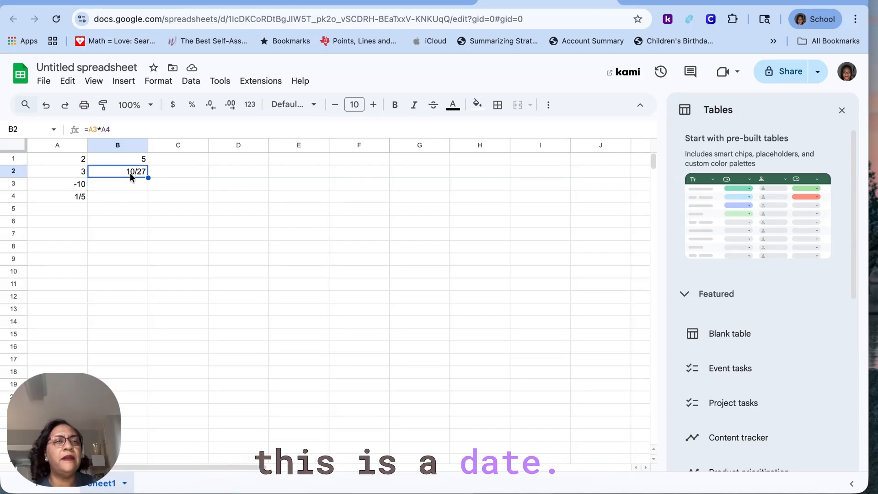
pyautogui.click(76, 197)
pyautogui.moveTo(70, 158); pyautogui.dragTo(82, 249)
pyautogui.click(171, 88)
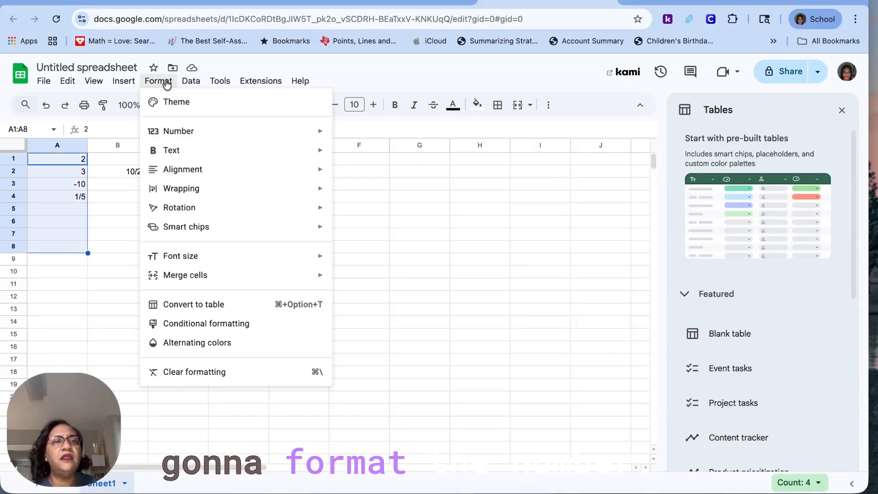
pyautogui.moveTo(208, 129)
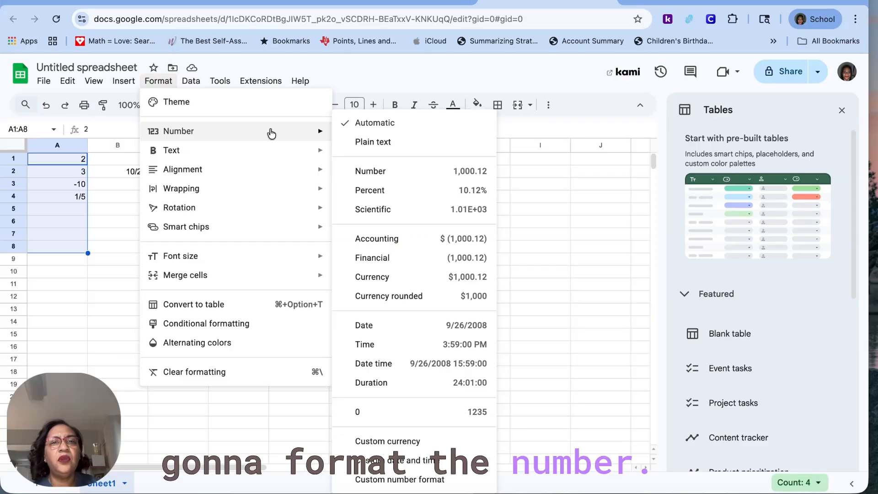
pyautogui.click(382, 175)
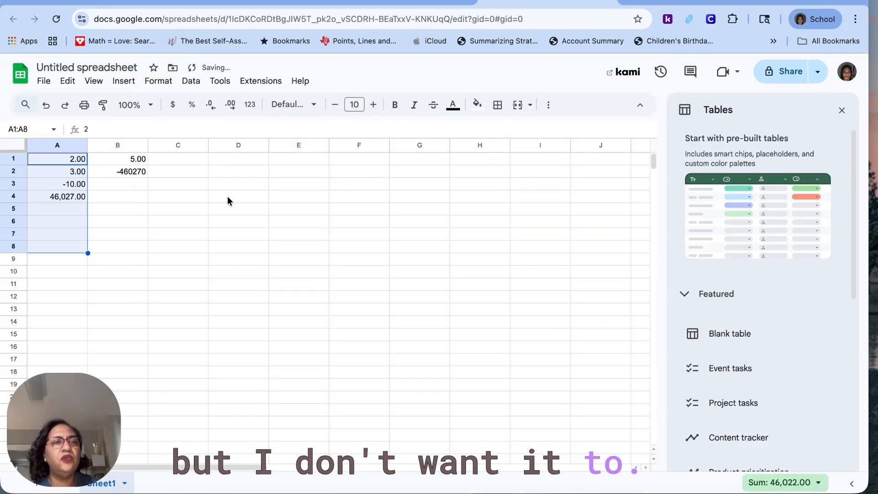
pyautogui.moveTo(69, 160); pyautogui.dragTo(69, 197)
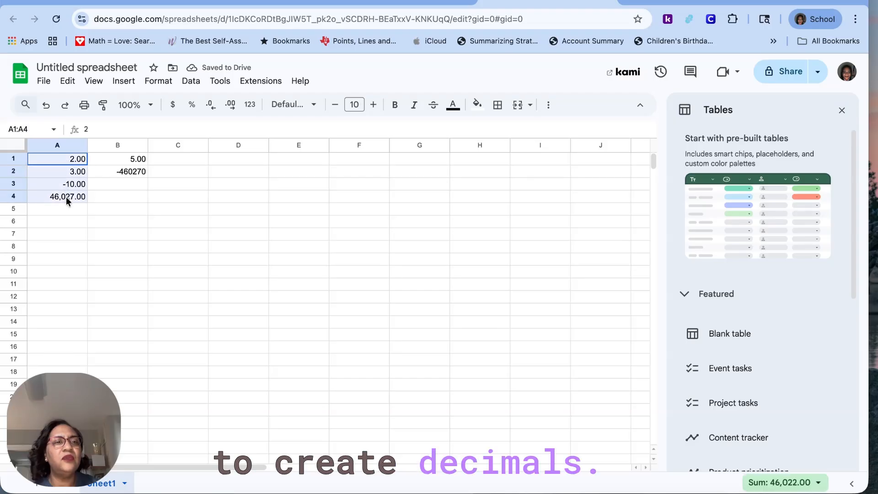
pyautogui.click(211, 109)
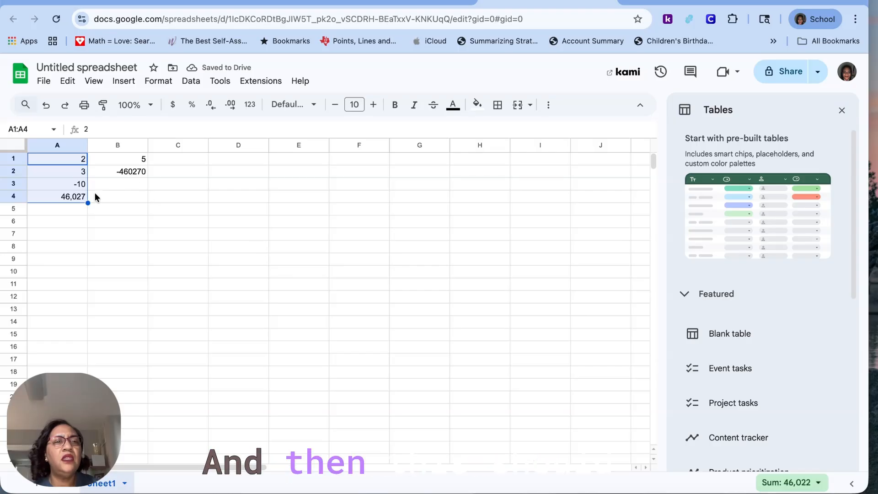
# Replace the value in cell A4 with 1/5.
pyautogui.click(74, 199)
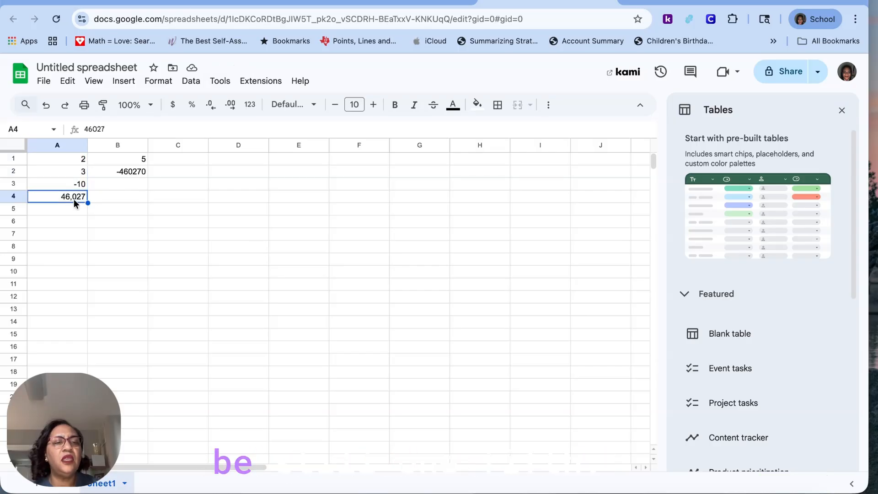
pyautogui.write('1/5')
pyautogui.press('Return')
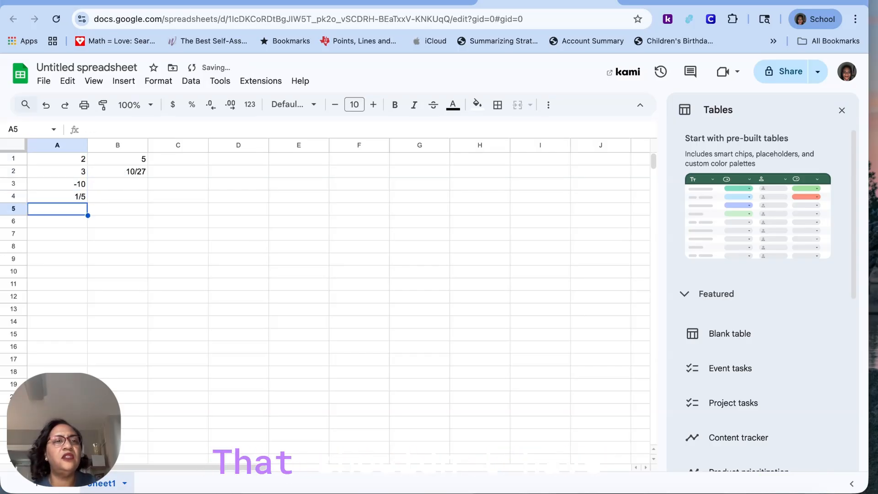
pyautogui.click(80, 185)
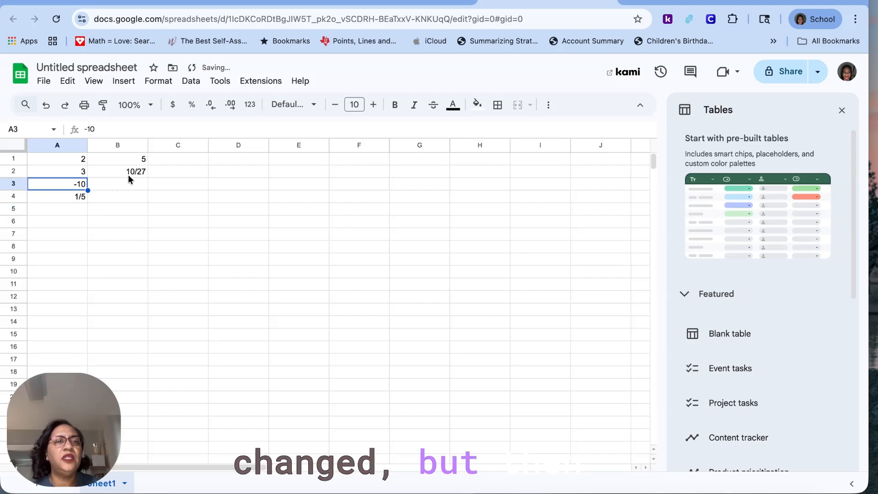
pyautogui.click(75, 196)
pyautogui.click(156, 84)
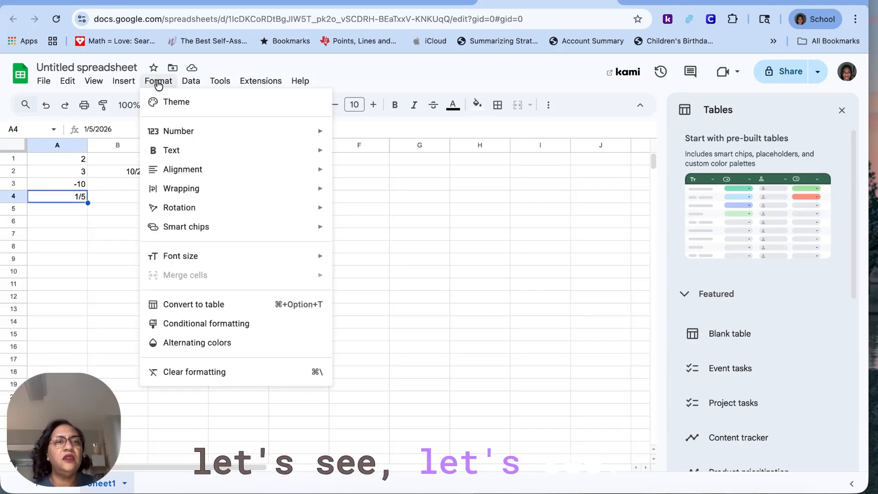
pyautogui.moveTo(185, 131)
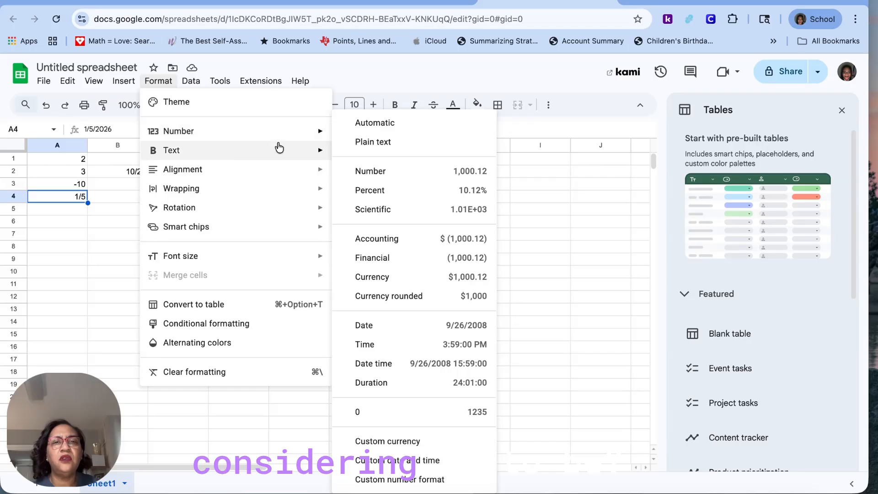
pyautogui.click(399, 209)
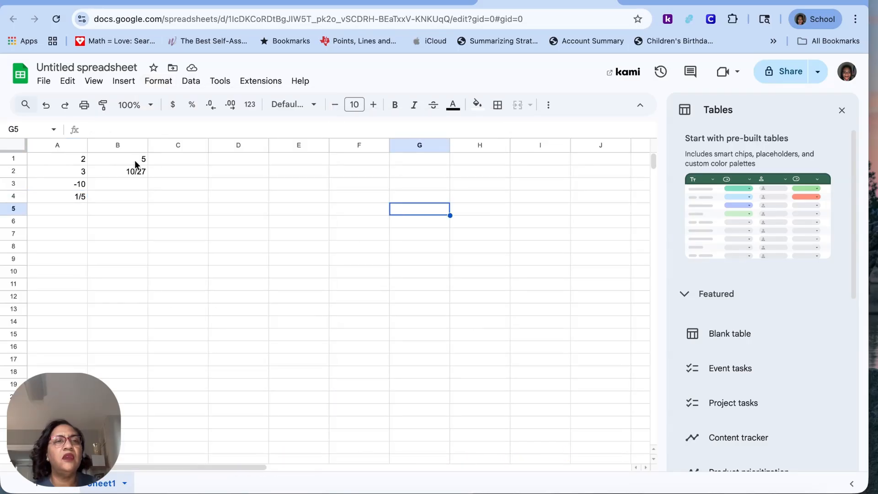
# Try the Automatic number format on cell A4 and undo it.
pyautogui.click(80, 187)
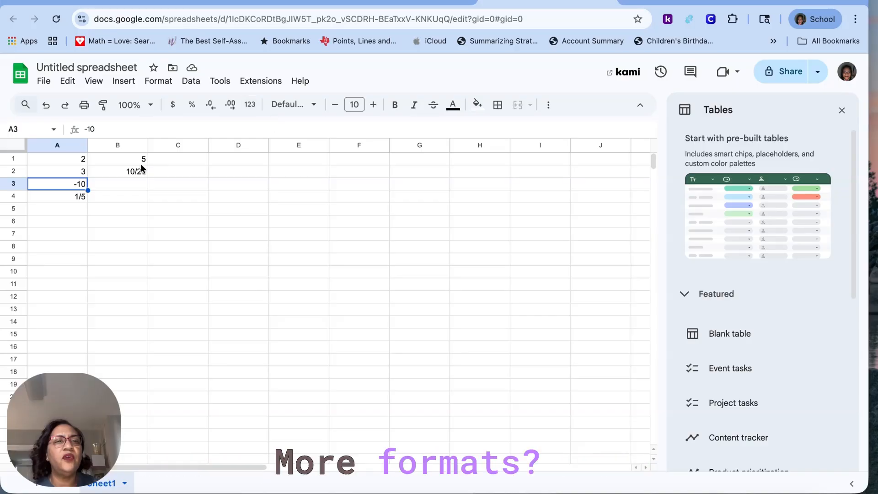
pyautogui.click(78, 203)
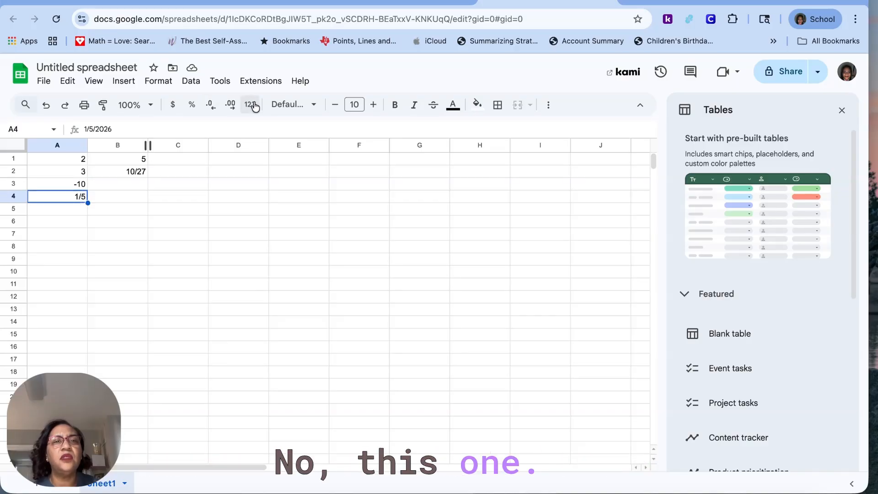
pyautogui.click(251, 105)
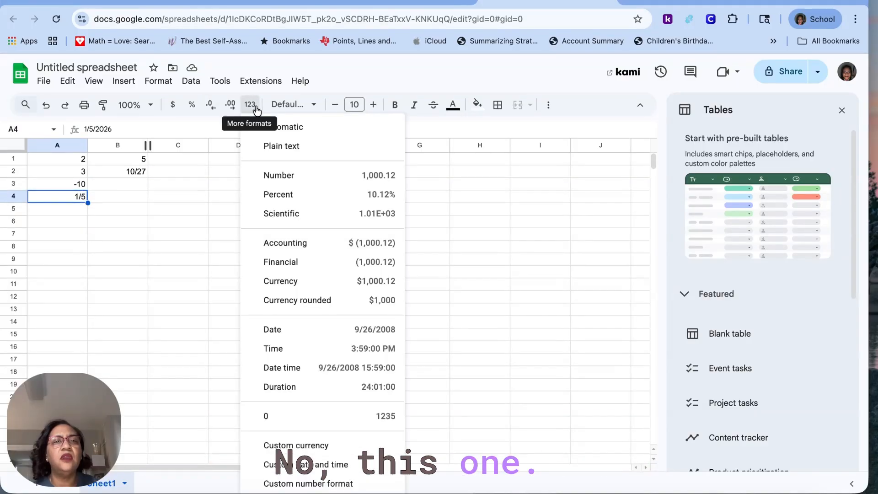
pyautogui.click(300, 128)
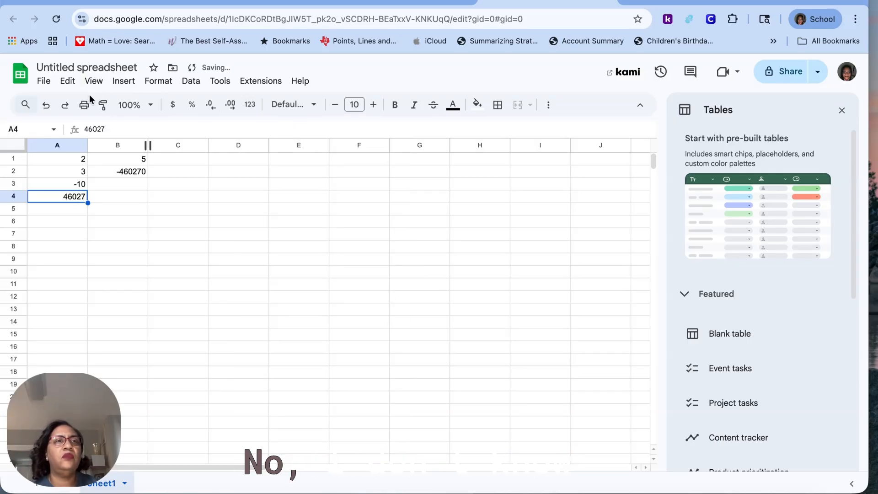
pyautogui.click(46, 104)
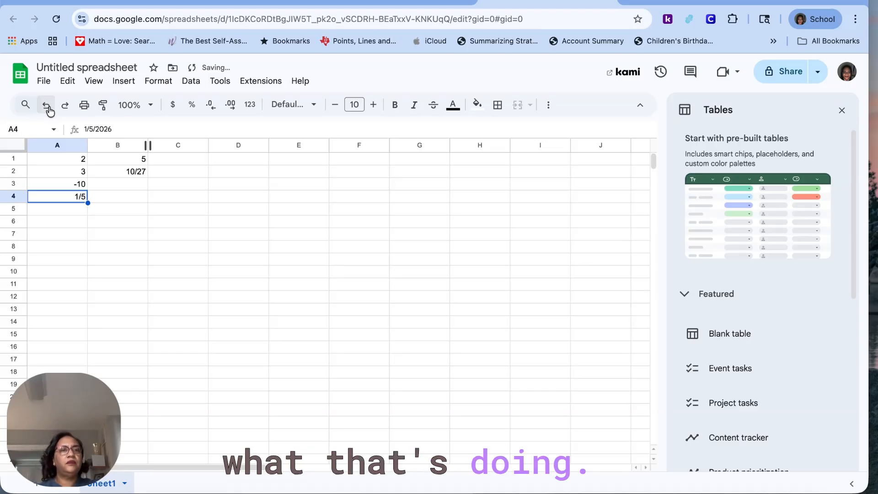
# Check the A4 entry on the lesson page and replace the value in cell A4 with 0.2.
pyautogui.click(84, 187)
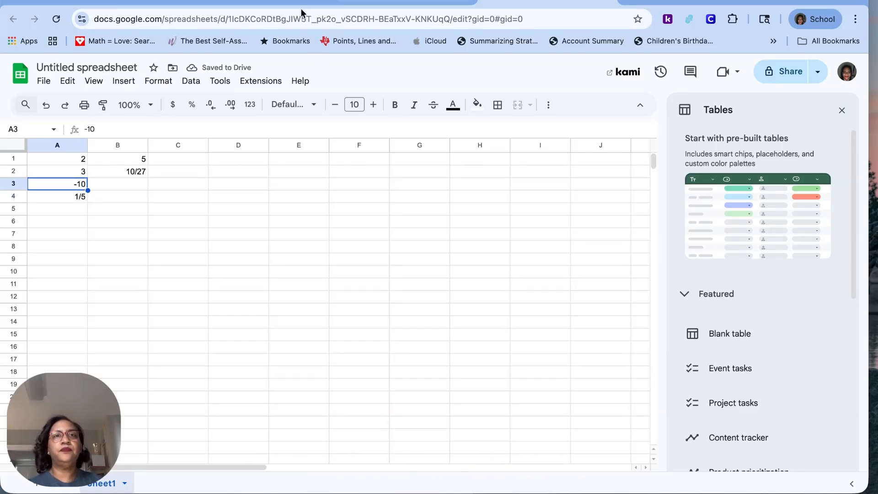
pyautogui.click(286, 0)
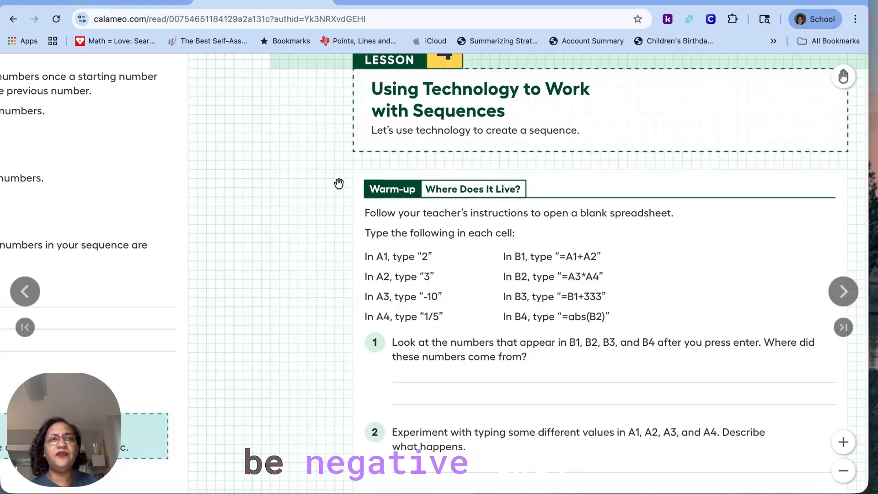
pyautogui.click(549, 2)
pyautogui.click(73, 195)
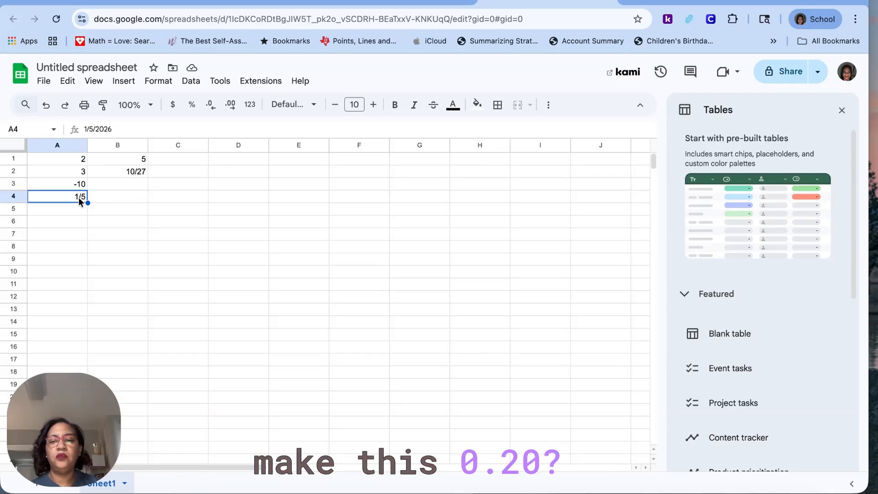
pyautogui.write('0.2')
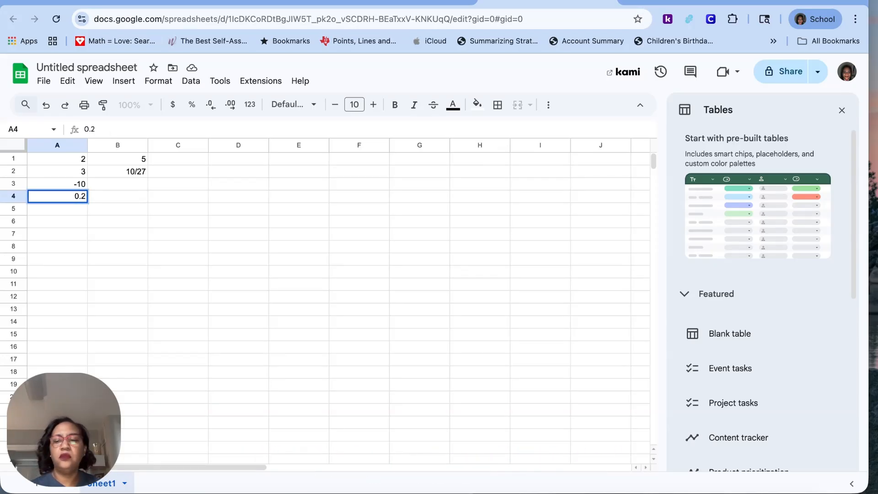
pyautogui.press('Return')
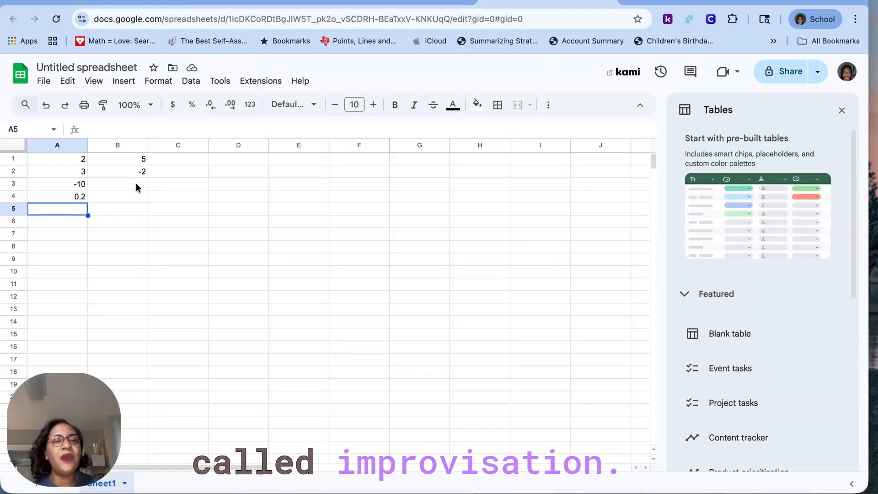
# Look up the B3 formula on the lesson page and enter =b1=333 in cell B3.
pyautogui.click(272, 1)
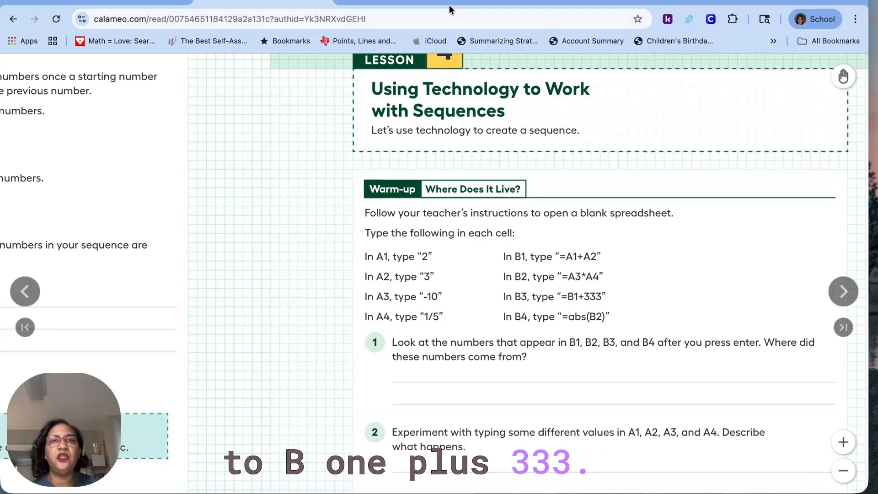
pyautogui.click(531, 2)
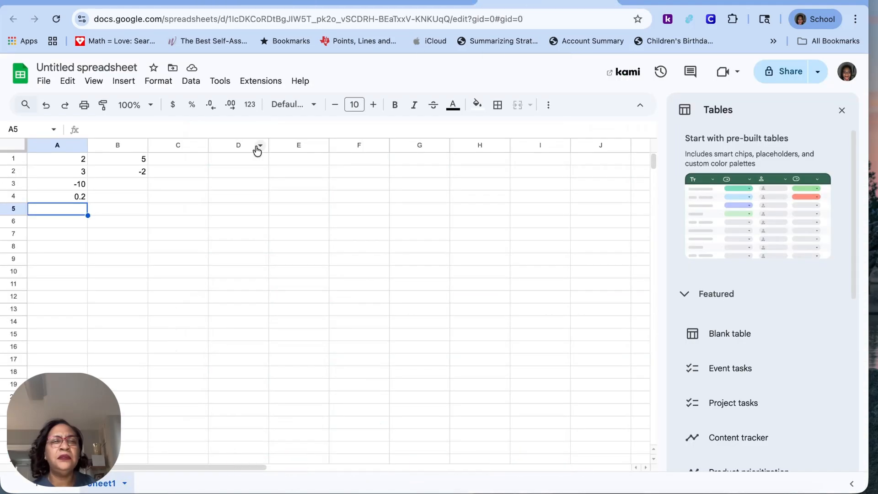
pyautogui.click(111, 187)
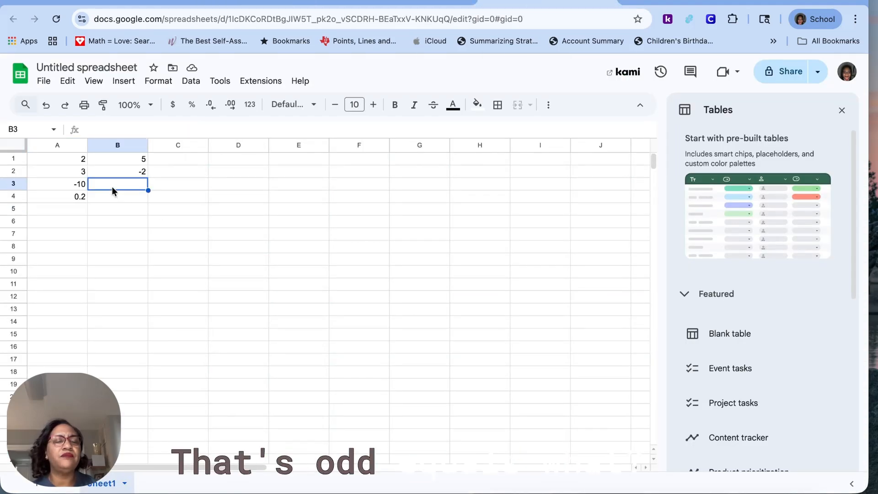
pyautogui.write('=')
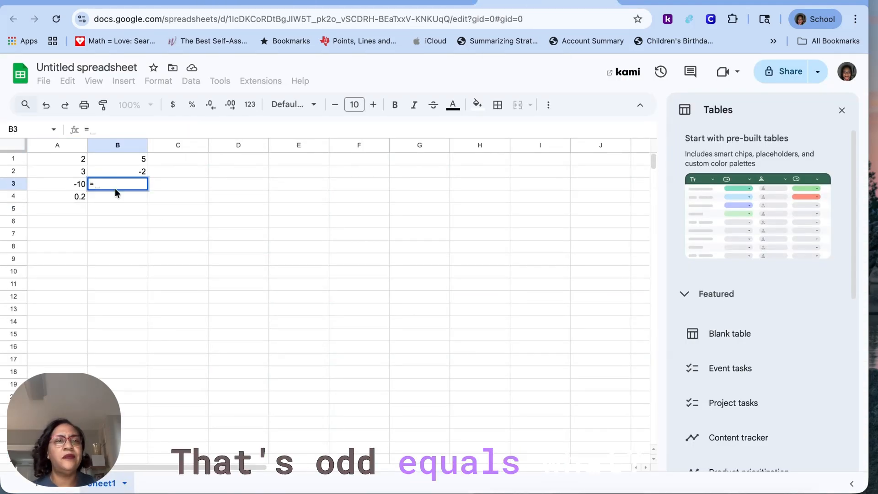
pyautogui.click(310, 2)
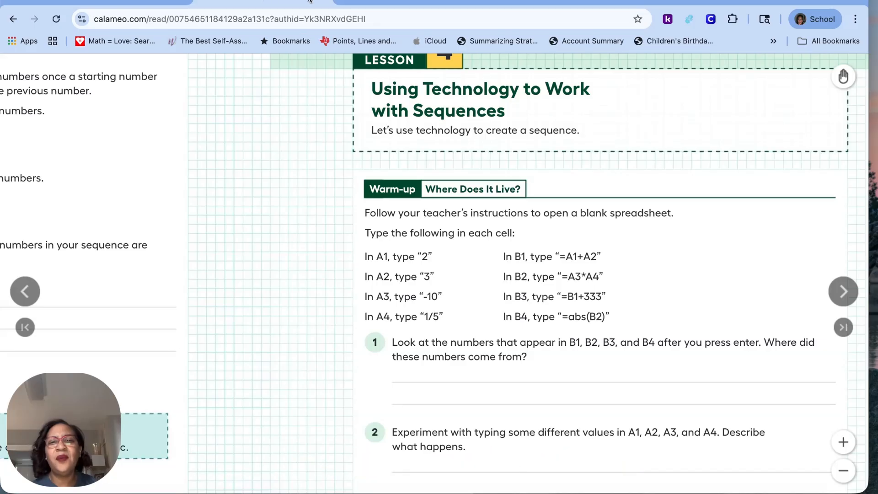
pyautogui.click(544, 2)
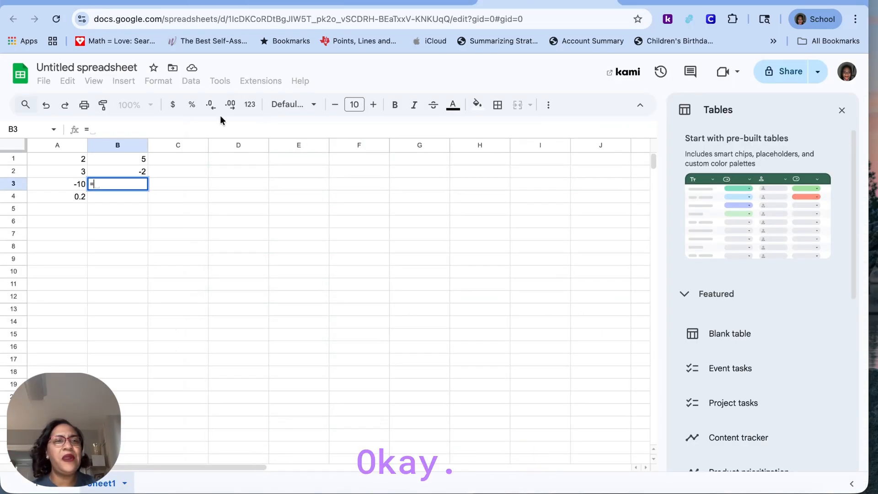
pyautogui.write('b1')
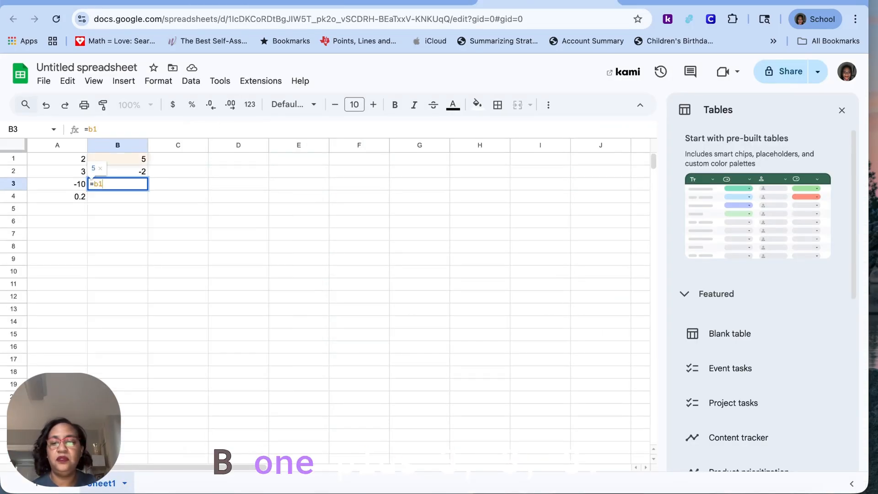
pyautogui.write('=333')
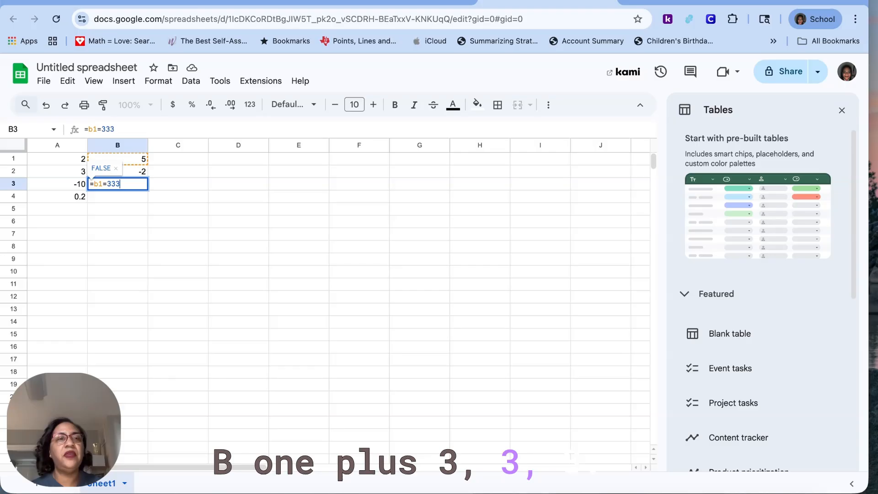
pyautogui.press('Return')
# Correct the formula in cell B3 to =B1+333.
pyautogui.click(131, 183)
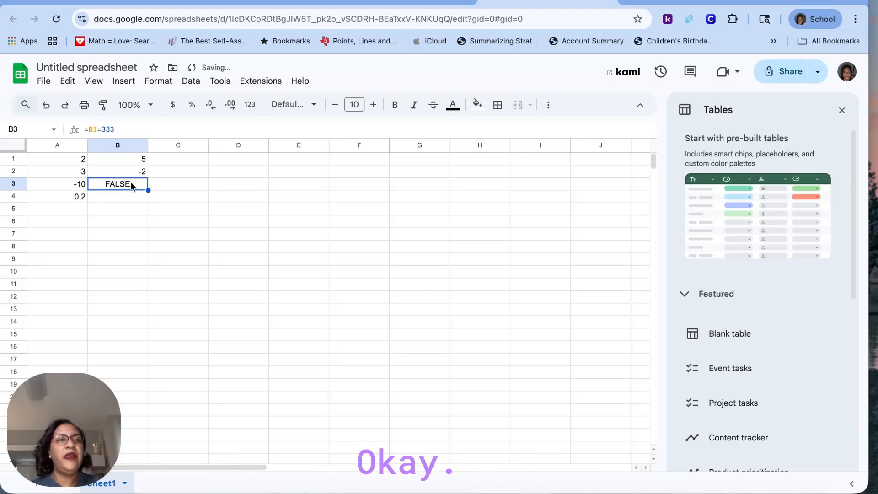
pyautogui.click(101, 130)
pyautogui.press('BackSpace')
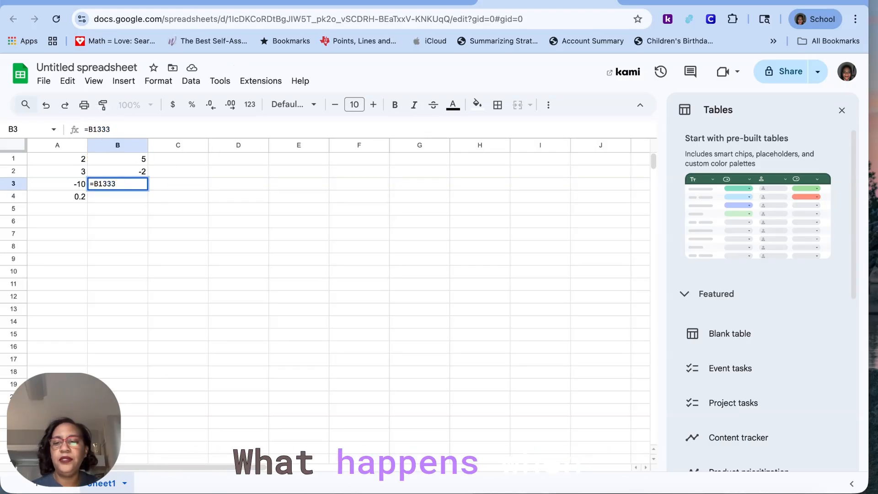
pyautogui.write('+')
pyautogui.press('Return')
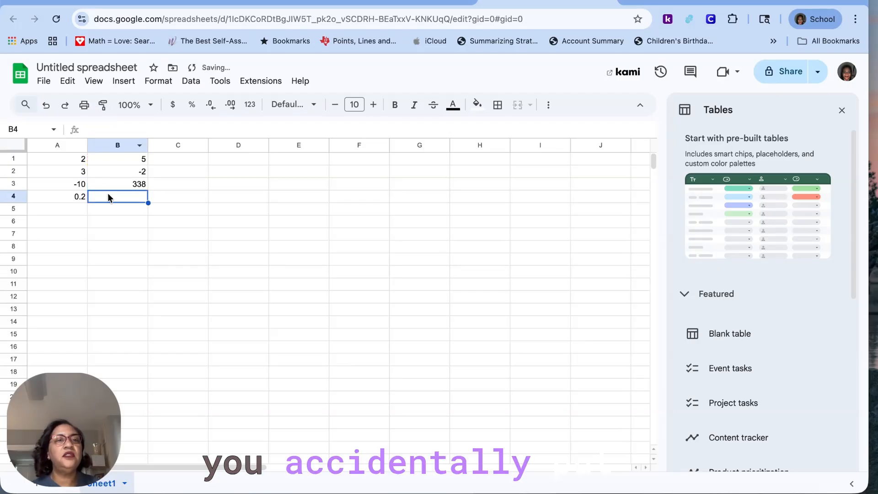
# Look up the B4 formula on the lesson page and enter =abs(b2) in cell B4.
pyautogui.click(287, 2)
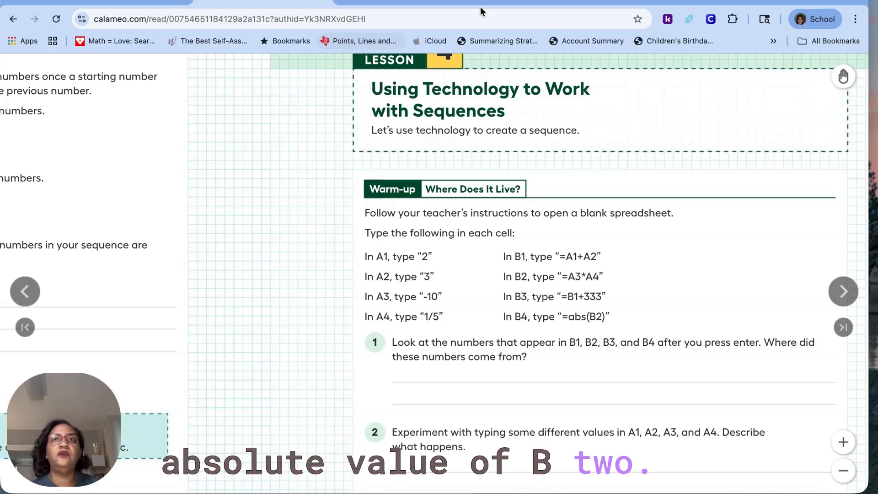
pyautogui.click(517, 2)
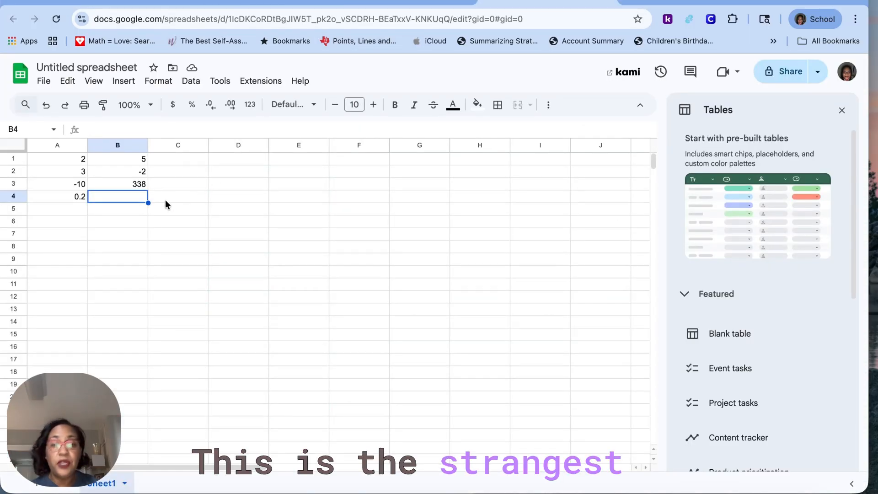
pyautogui.write('=a')
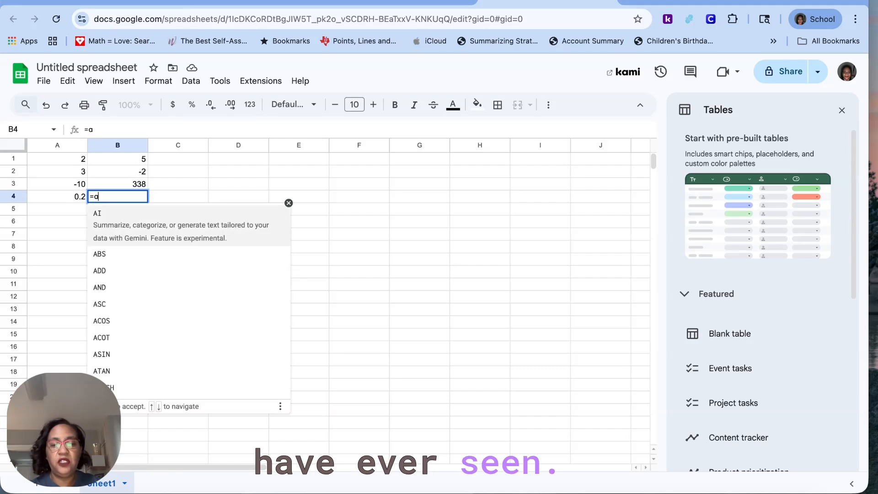
pyautogui.write('bs(')
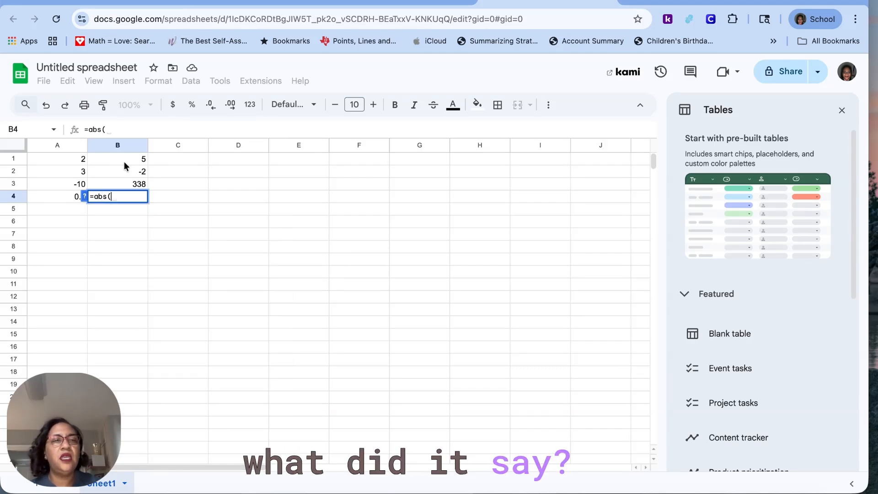
pyautogui.write('b2')
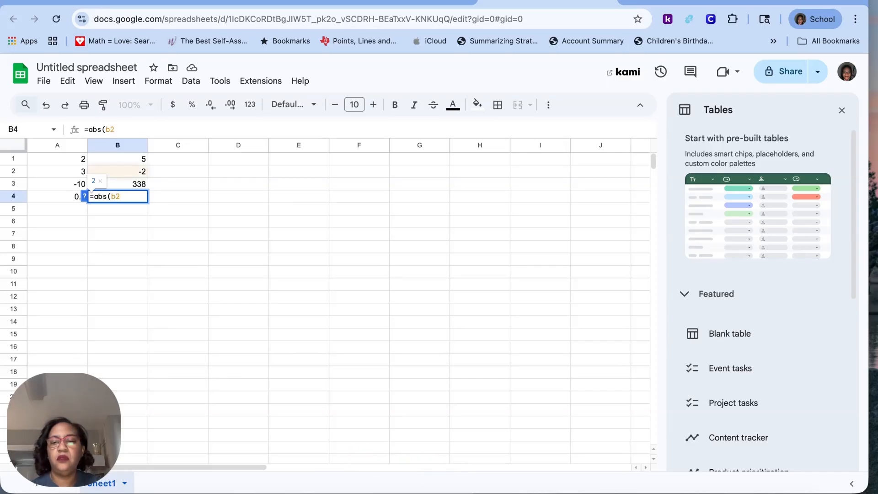
pyautogui.write(')')
pyautogui.press('Return')
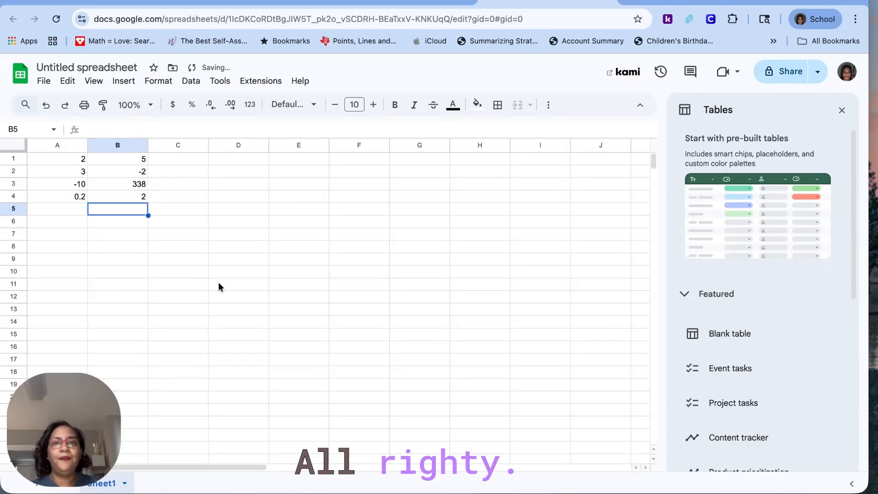
# Increase the font size of all of columns A and B to 14.
pyautogui.click(153, 111)
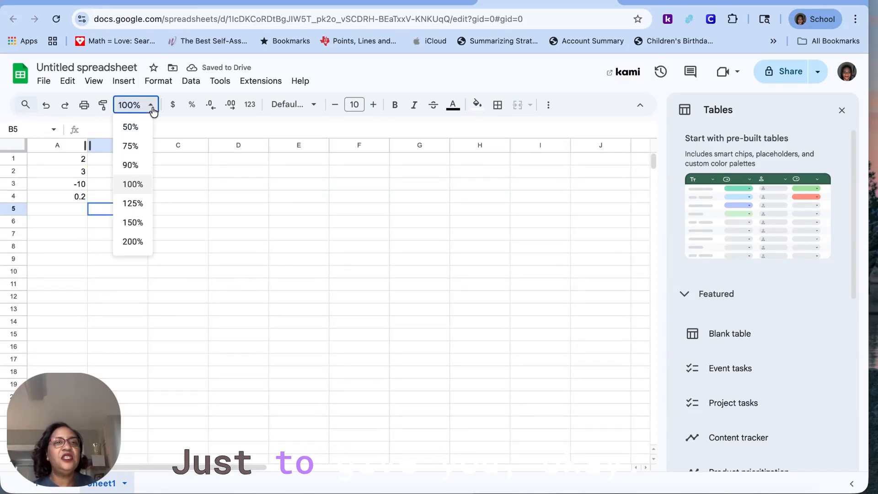
pyautogui.click(204, 209)
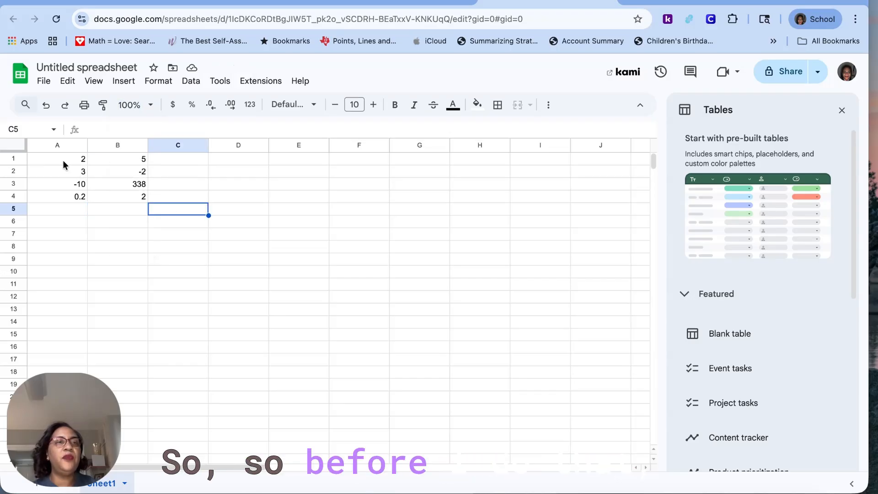
pyautogui.moveTo(62, 160); pyautogui.dragTo(119, 201)
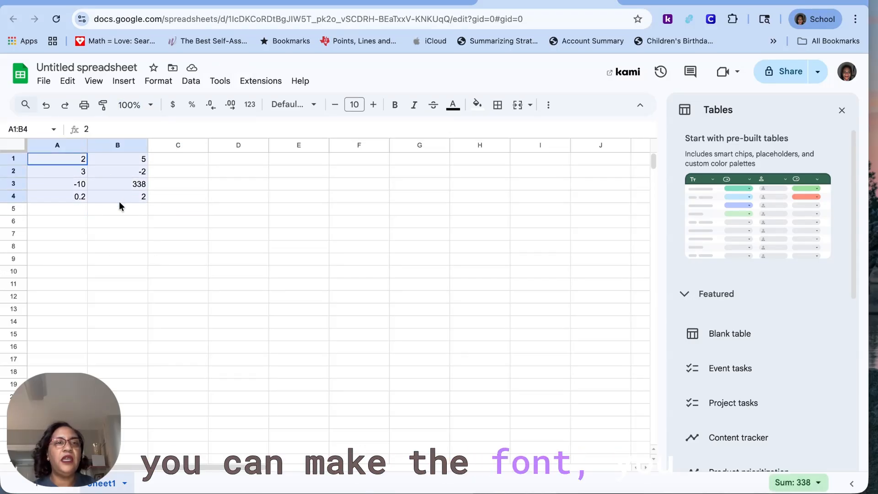
pyautogui.click(41, 146)
pyautogui.moveTo(40, 144); pyautogui.dragTo(95, 158)
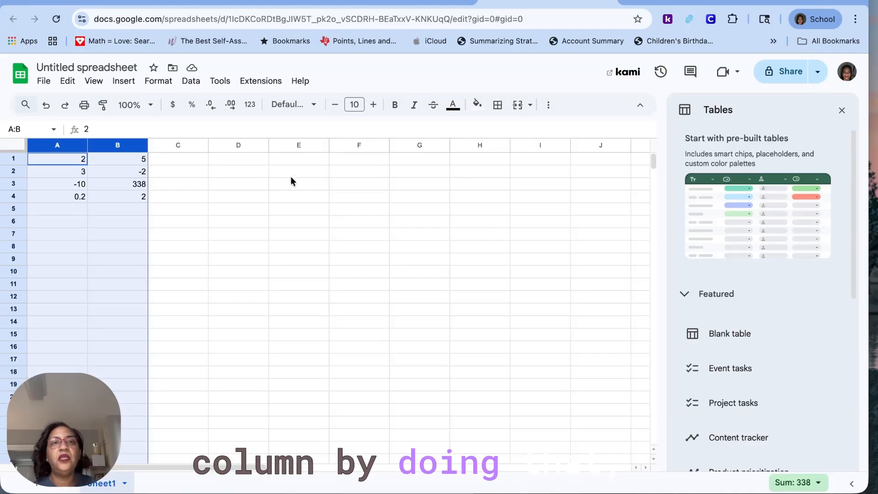
pyautogui.click(373, 104)
pyautogui.click(373, 105)
pyautogui.click(374, 105)
pyautogui.click(374, 105)
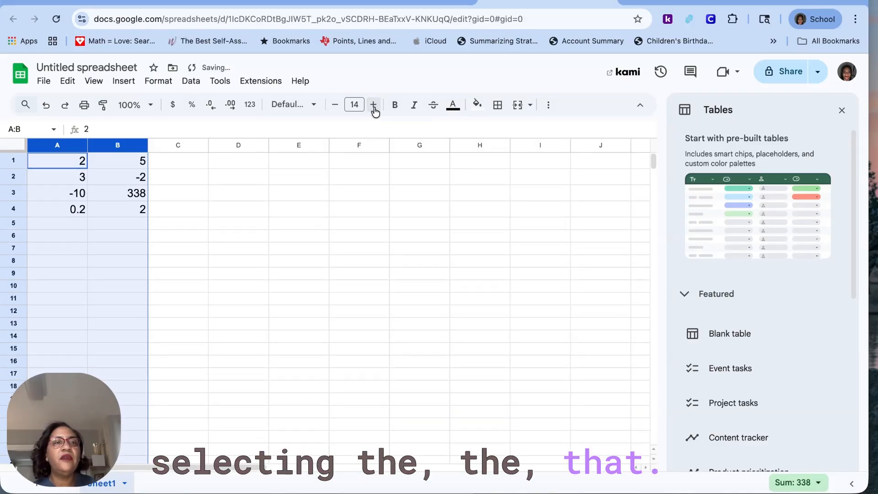
pyautogui.click(276, 270)
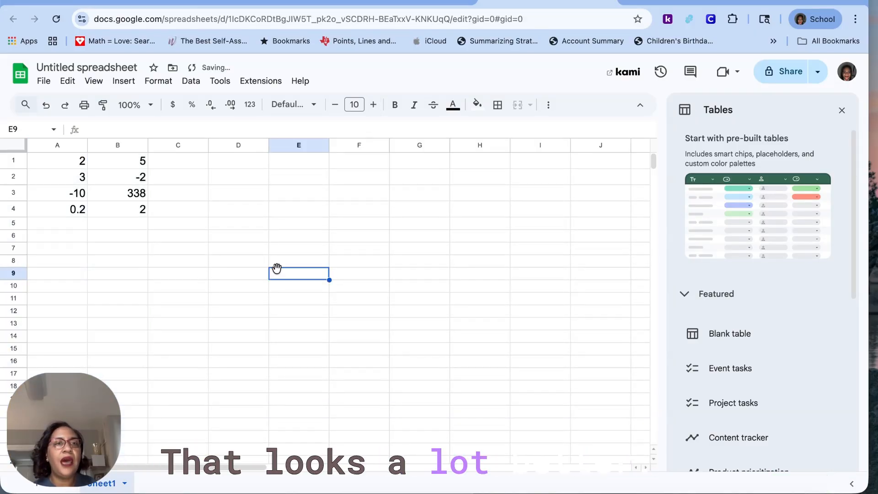
# Switch to the lesson page and review warm-up questions 1 to 3 below the cell entries.
pyautogui.click(276, 2)
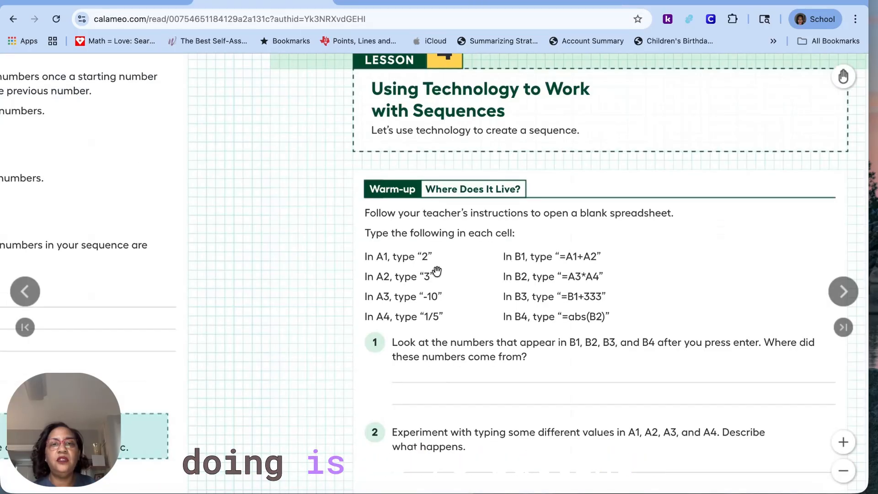
pyautogui.scroll(-2, 456, 269)
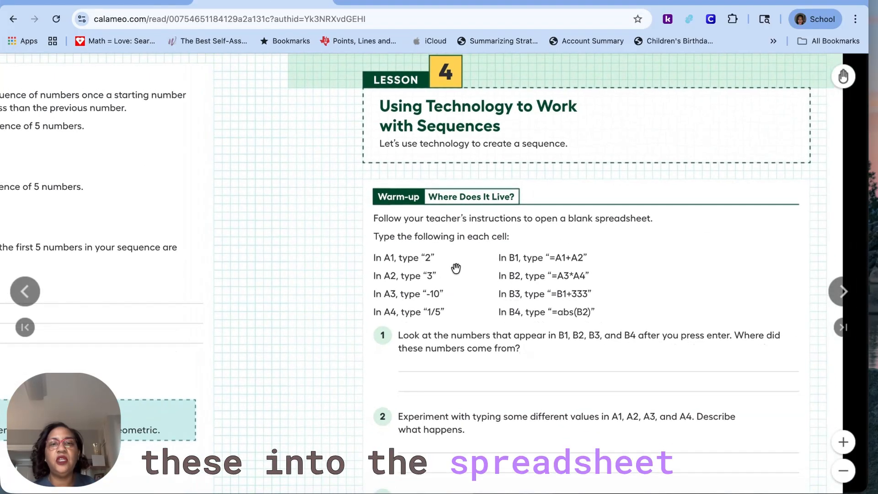
pyautogui.scroll(-2, 456, 268)
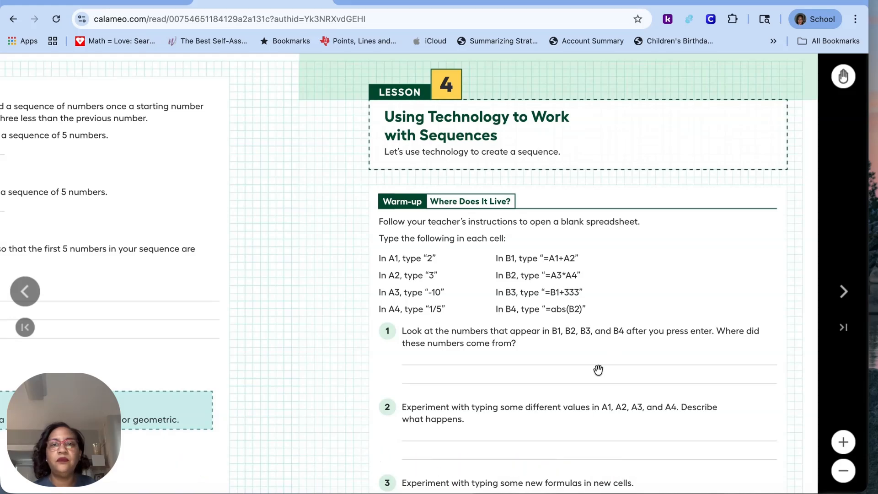
pyautogui.scroll(-2, 598, 370)
pyautogui.moveTo(598, 368); pyautogui.dragTo(494, 204)
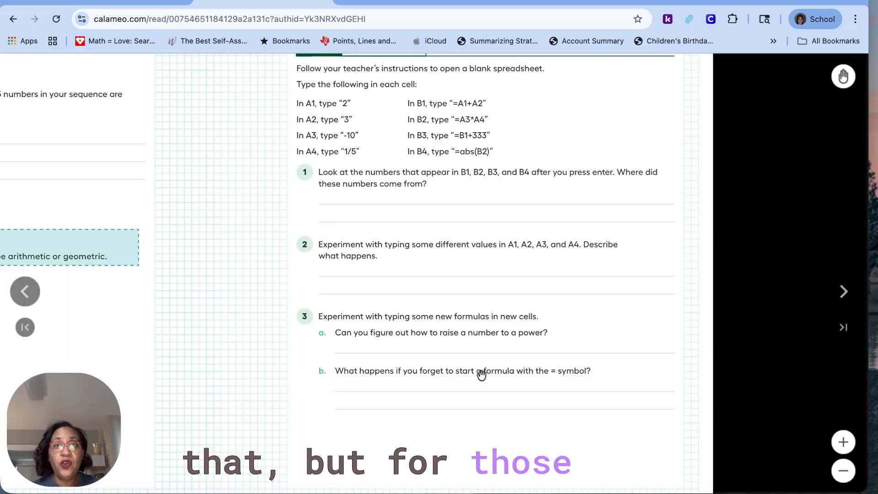
# Return to the spreadsheet and rename the untitled file as Tech #1.
pyautogui.click(548, 5)
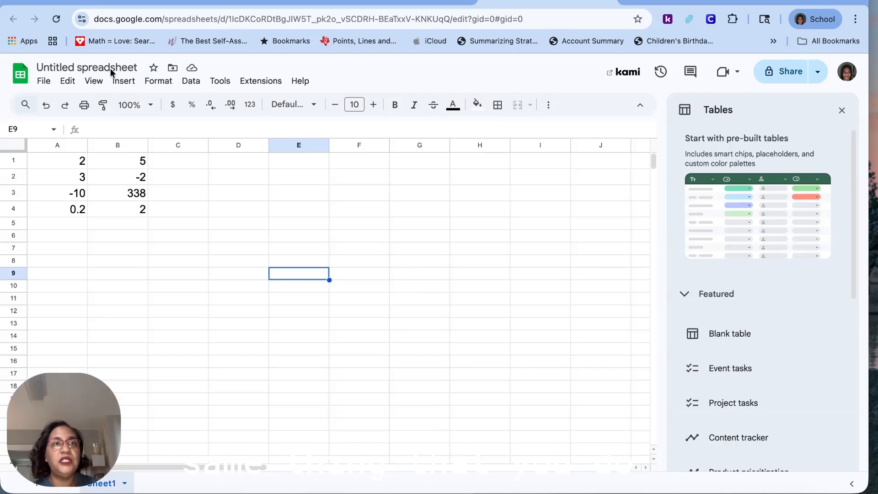
pyautogui.doubleClick(90, 67)
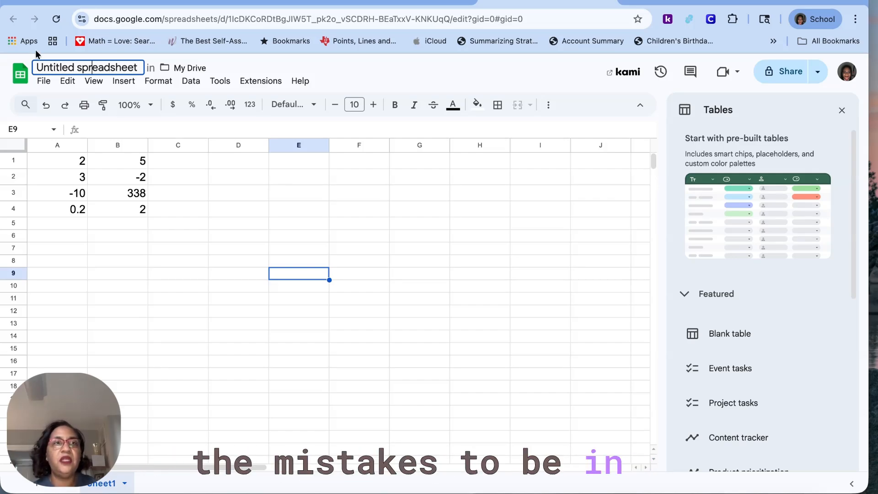
pyautogui.click(48, 62)
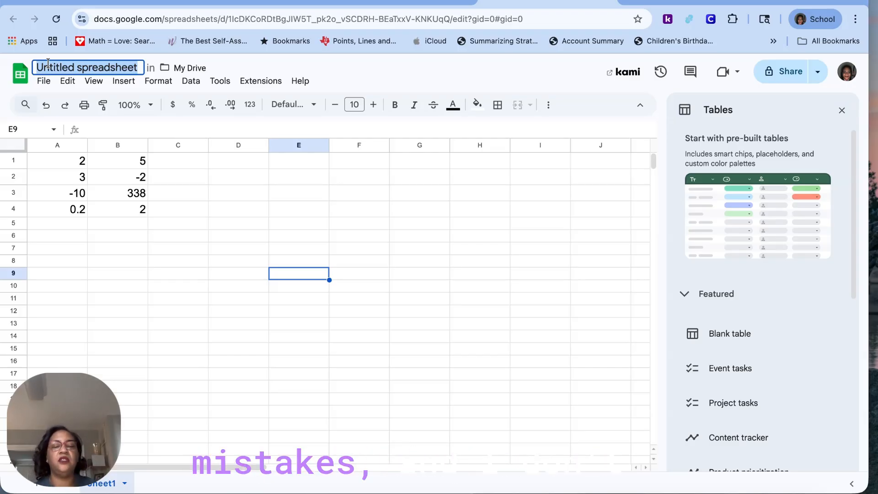
pyautogui.write('Tech ')
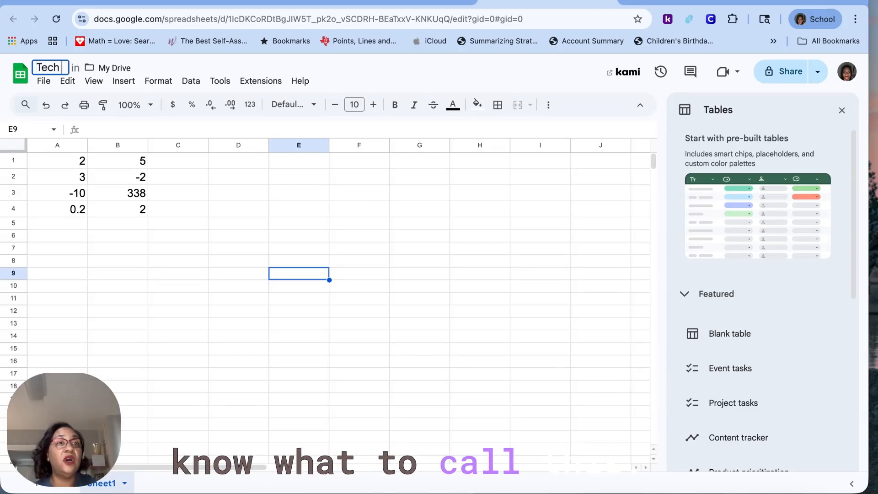
pyautogui.write('#')
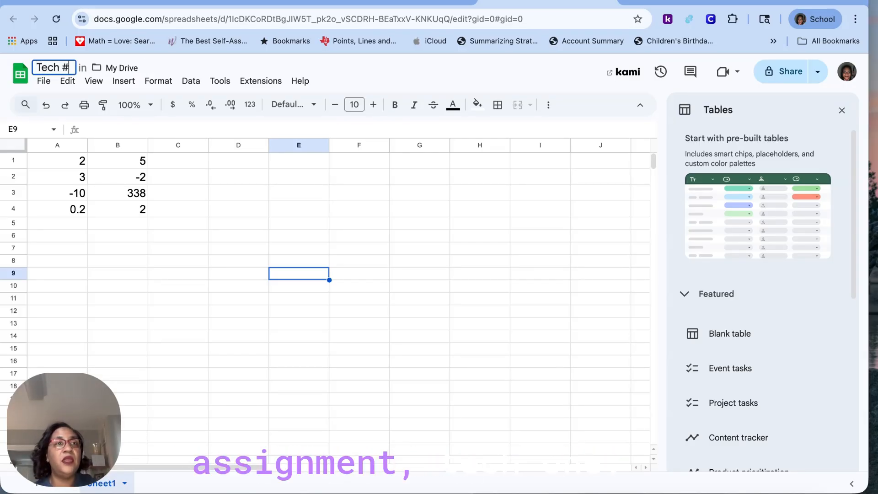
pyautogui.write('1')
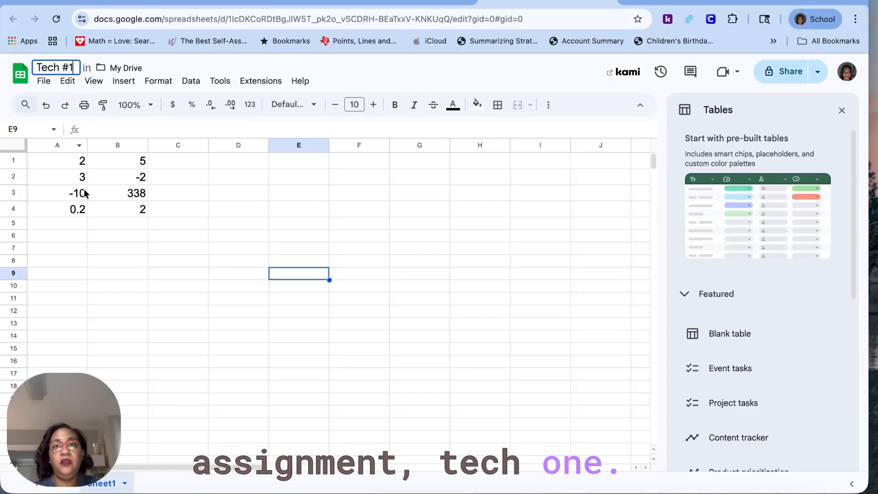
pyautogui.click(375, 266)
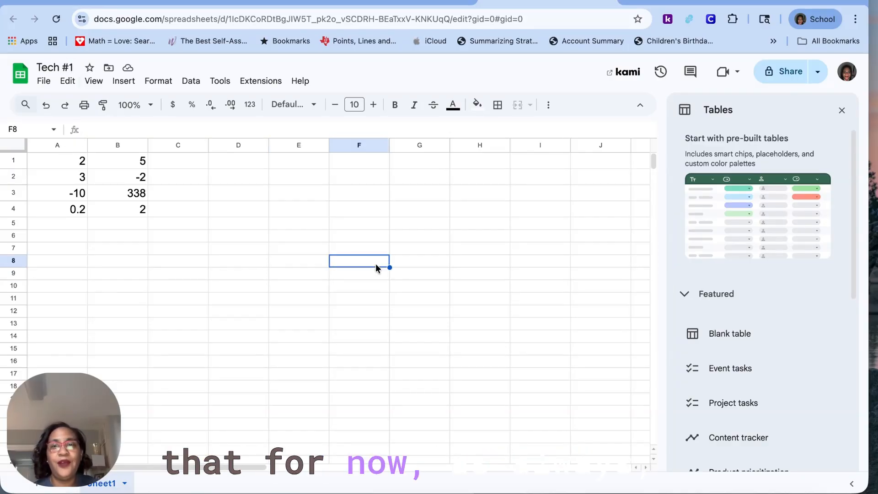